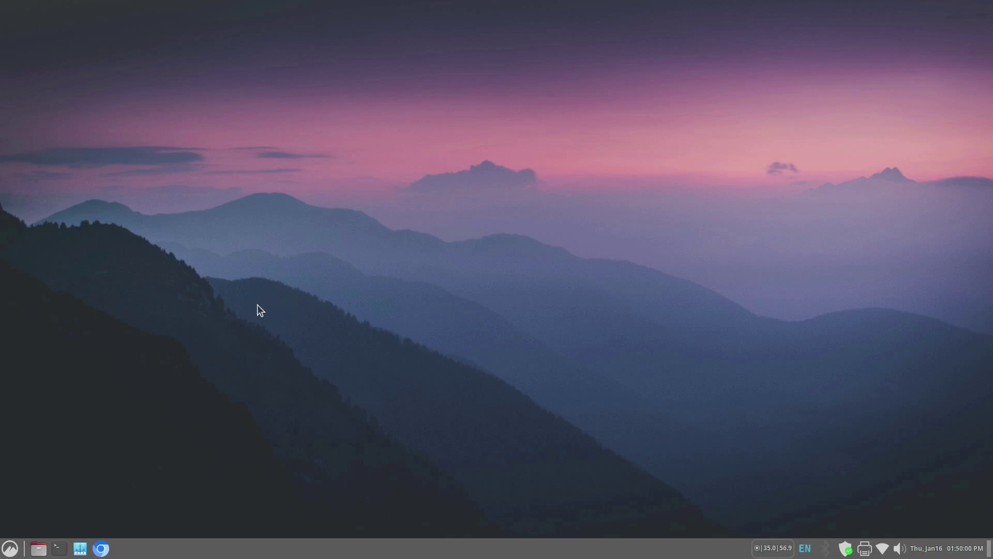
# - Launch Chromium and search Google for 'download balena etcher'
pyautogui.click(101, 549)
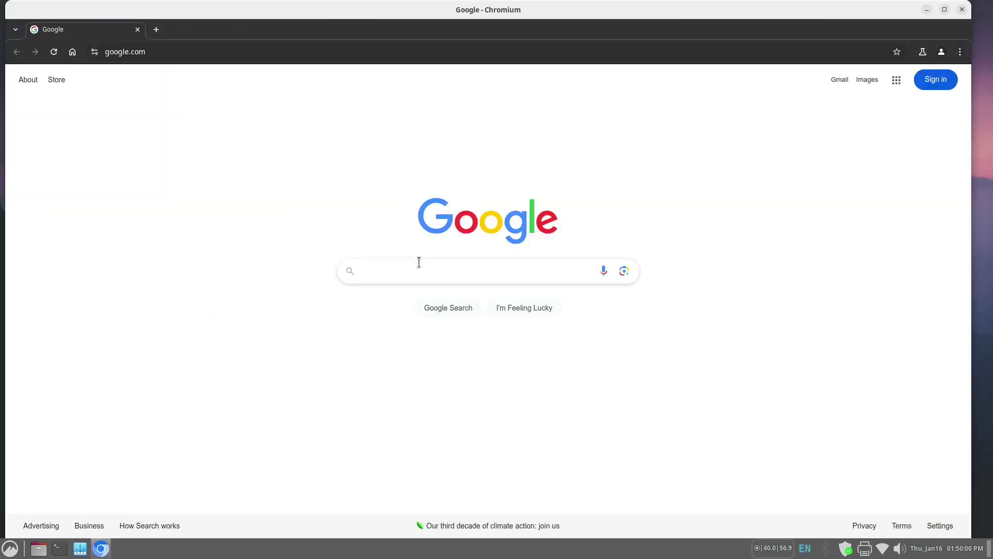
pyautogui.click(402, 272)
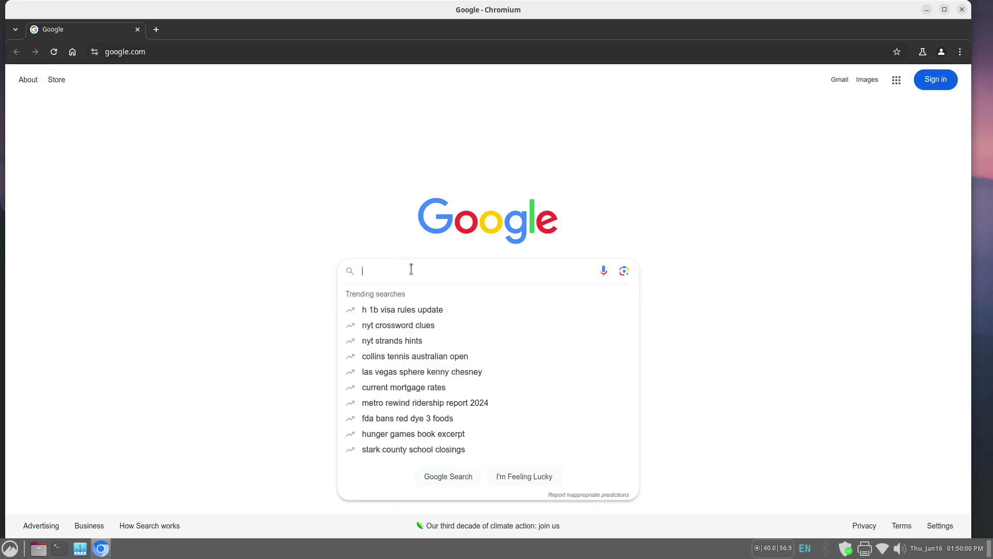
pyautogui.write('downlo')
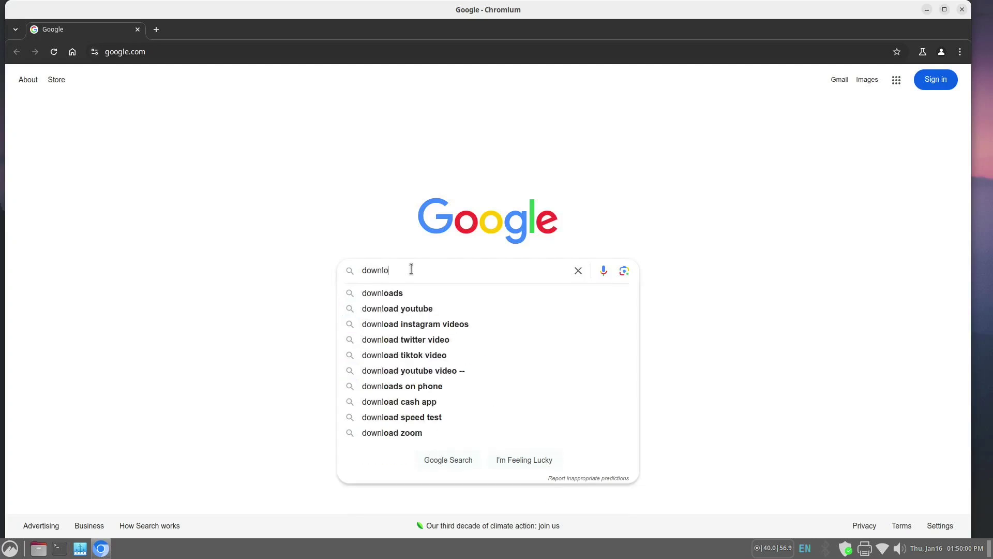
pyautogui.write('ad bale')
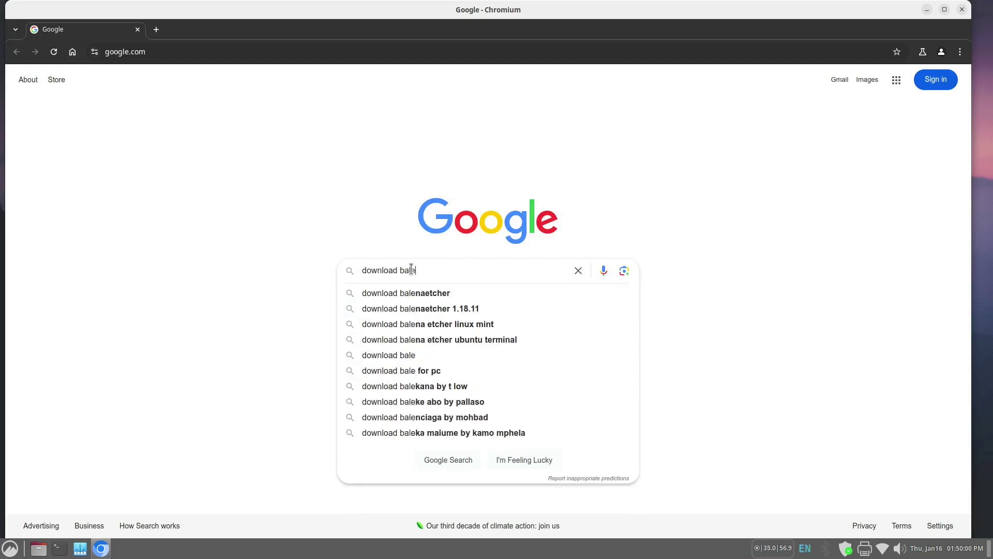
pyautogui.write('na et')
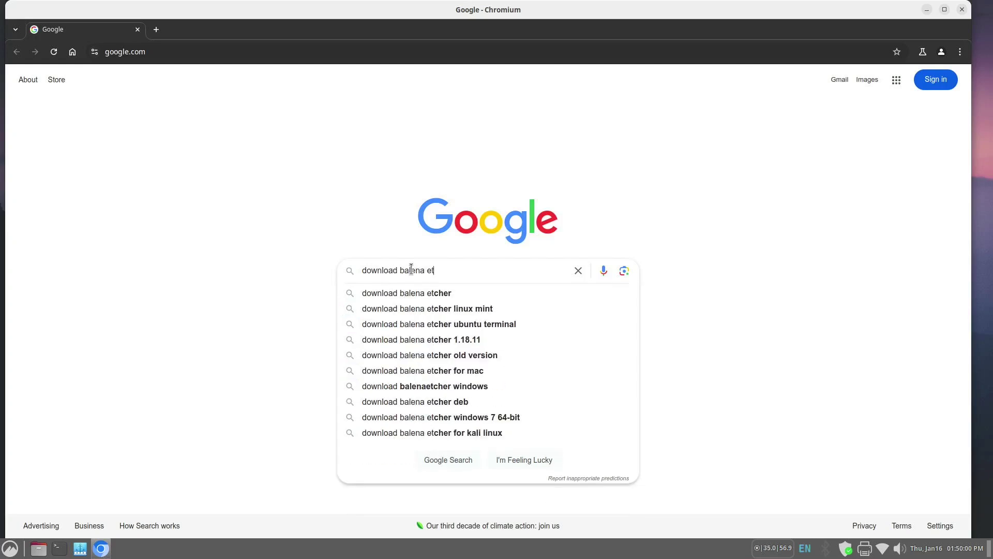
pyautogui.write('cher')
pyautogui.press('Return')
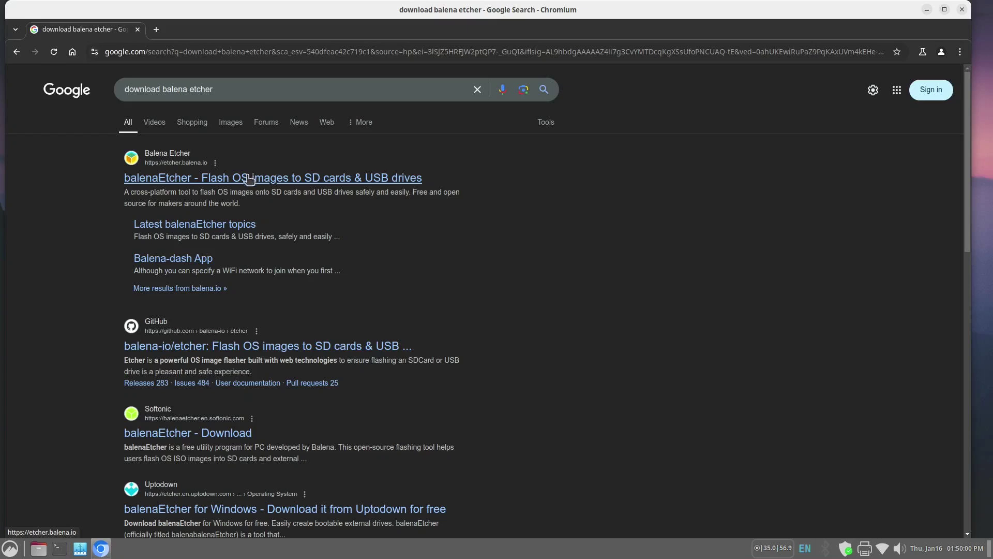
# - Go from the balenaEtcher site to its GitHub v1.19.25 release and download balena-etcher_1.19.25_amd64.deb
pyautogui.click(249, 178)
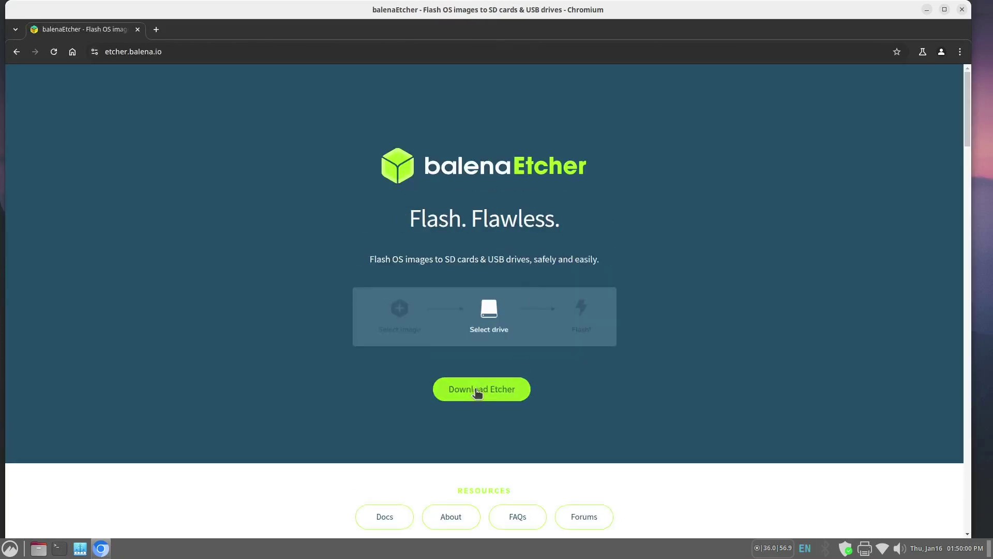
pyautogui.click(477, 389)
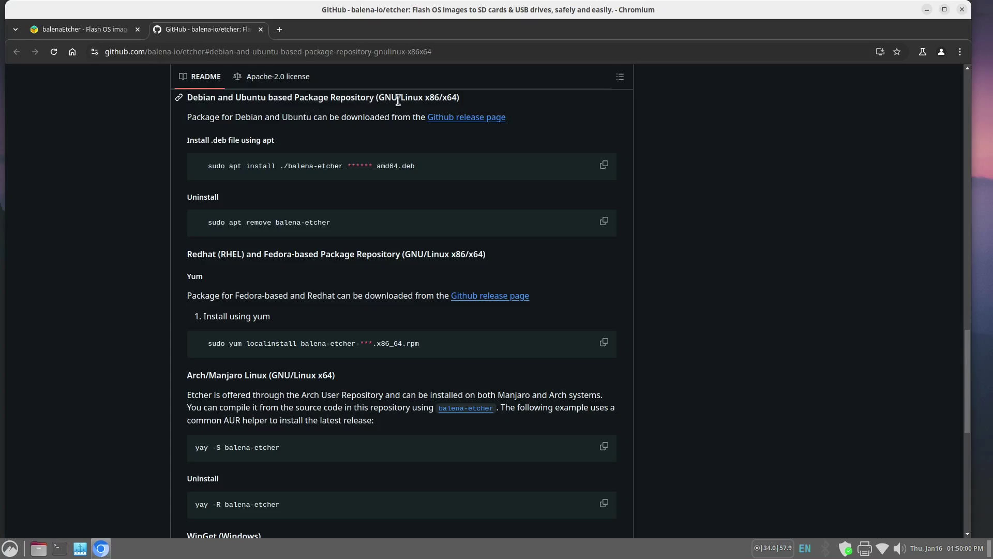
pyautogui.click(478, 123)
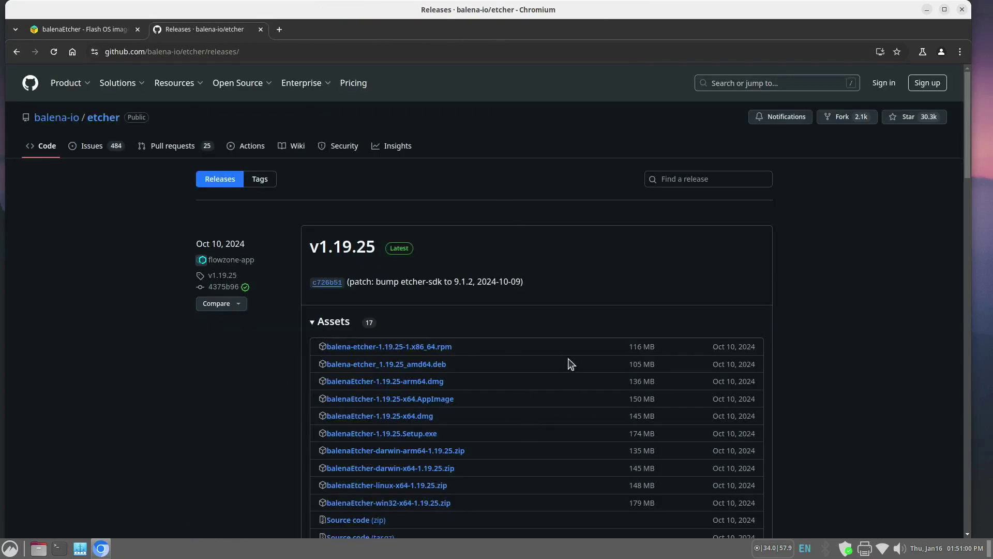
pyautogui.scroll(-2, 613, 273)
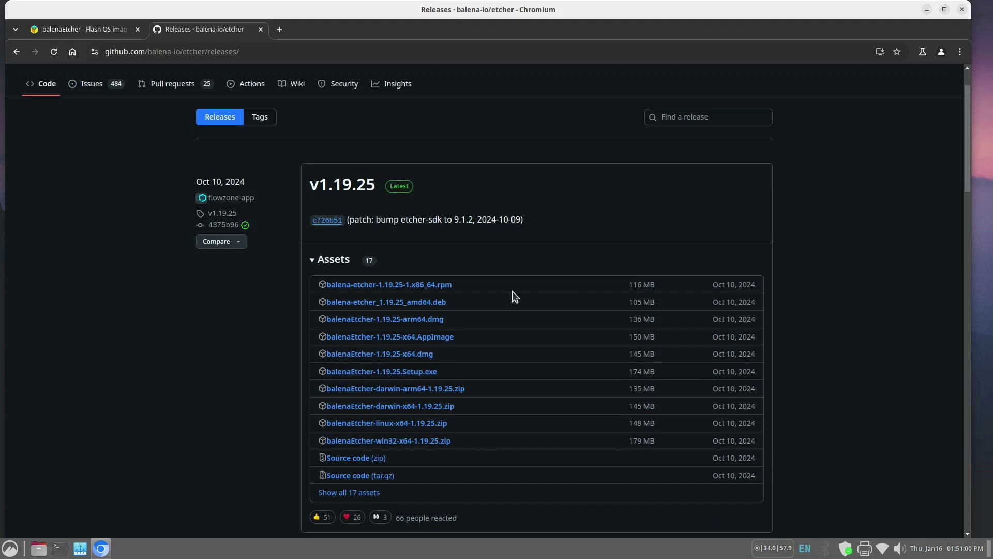
pyautogui.click(415, 304)
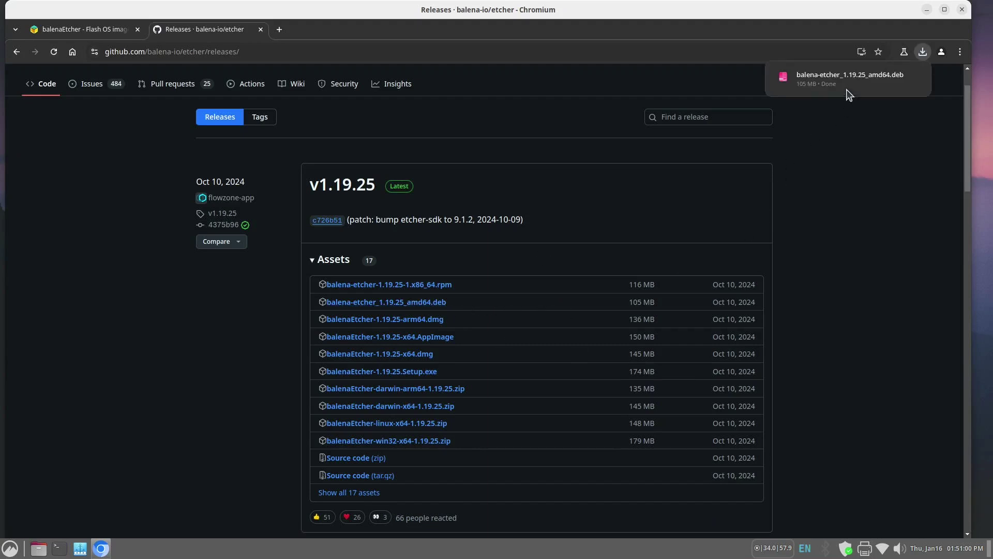
# - Install balena-etcher from the downloaded .deb with GDebi, authenticating with the account password
pyautogui.moveTo(835, 85)
pyautogui.click(818, 75)
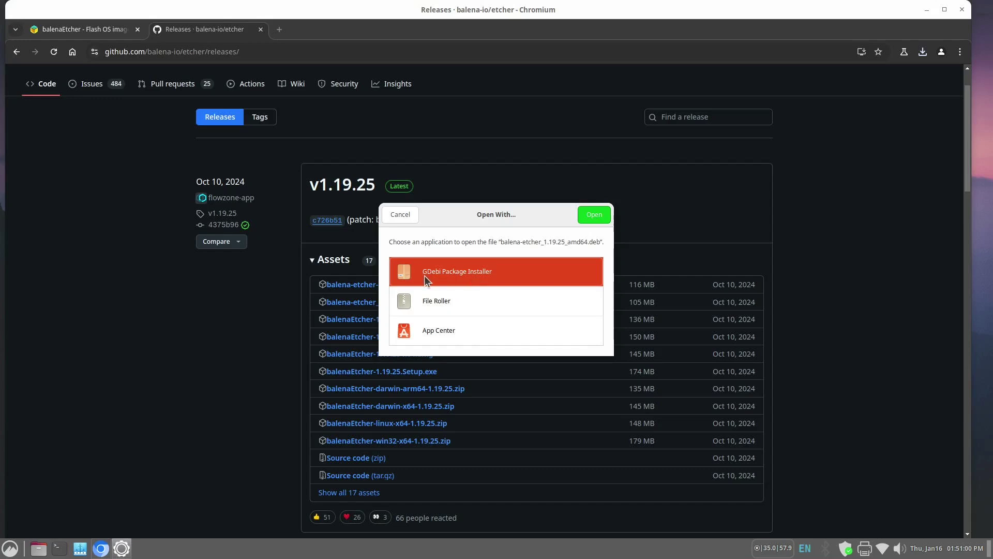
pyautogui.click(593, 215)
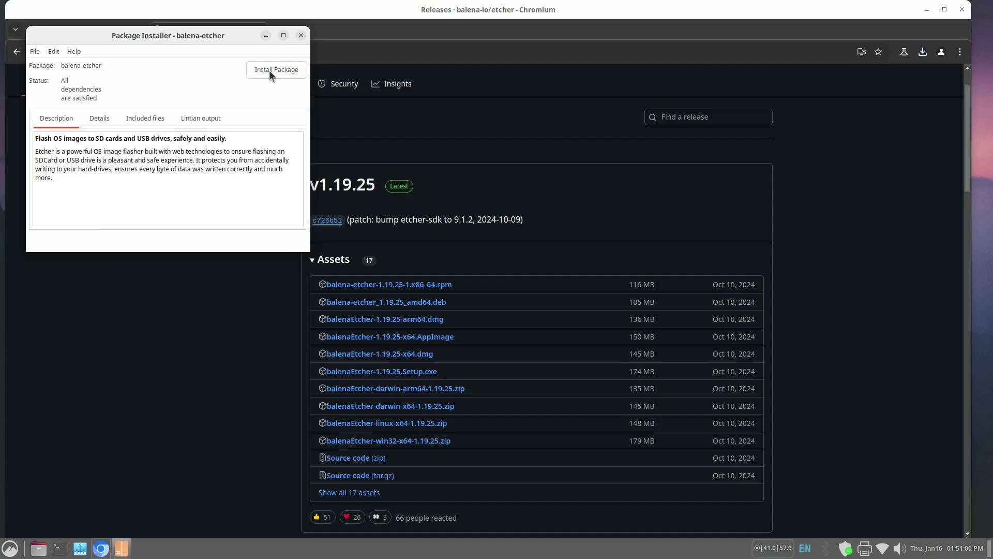
pyautogui.click(281, 69)
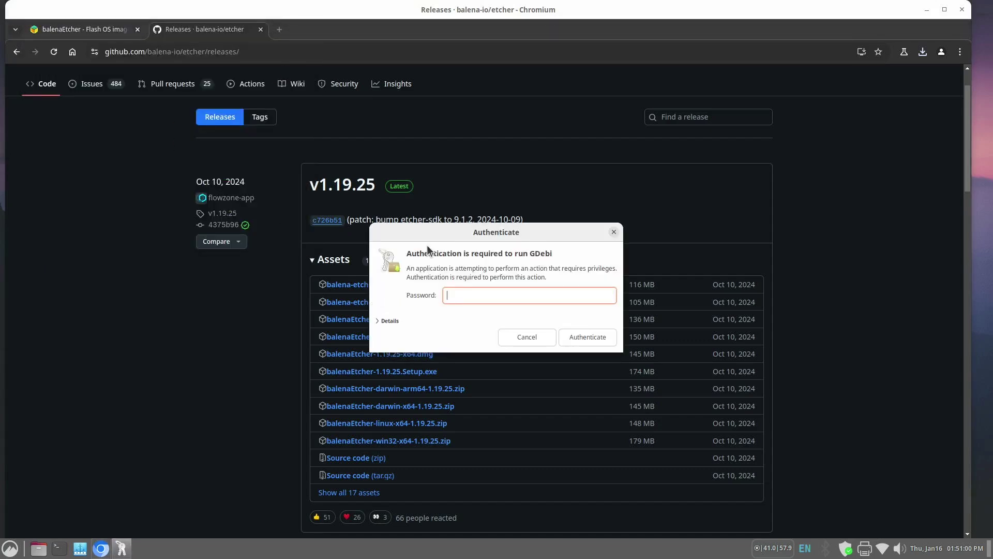
pyautogui.write('••••••')
pyautogui.press('Return')
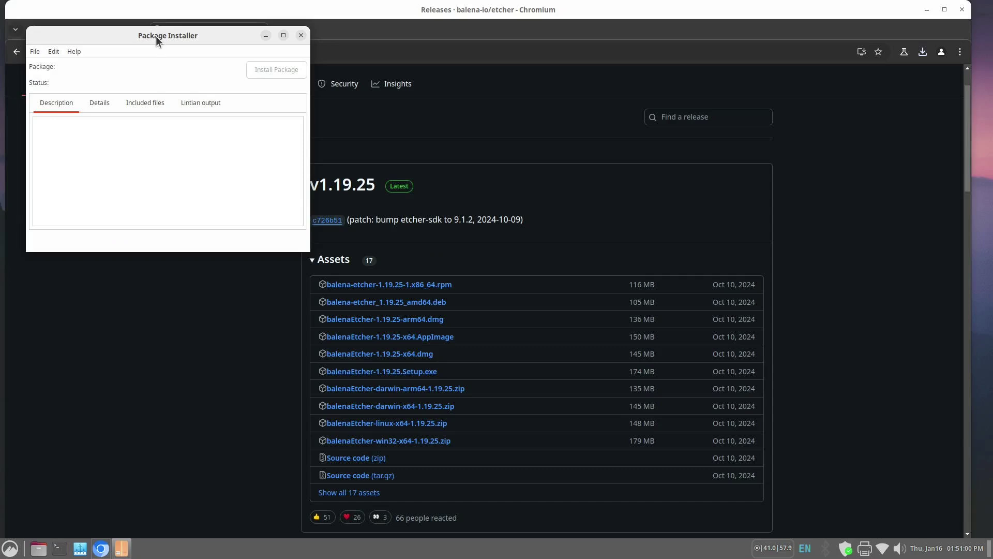
# - Close the finished installation progress, GDebi Package Installer, and Chromium
pyautogui.moveTo(156, 36); pyautogui.dragTo(339, 88)
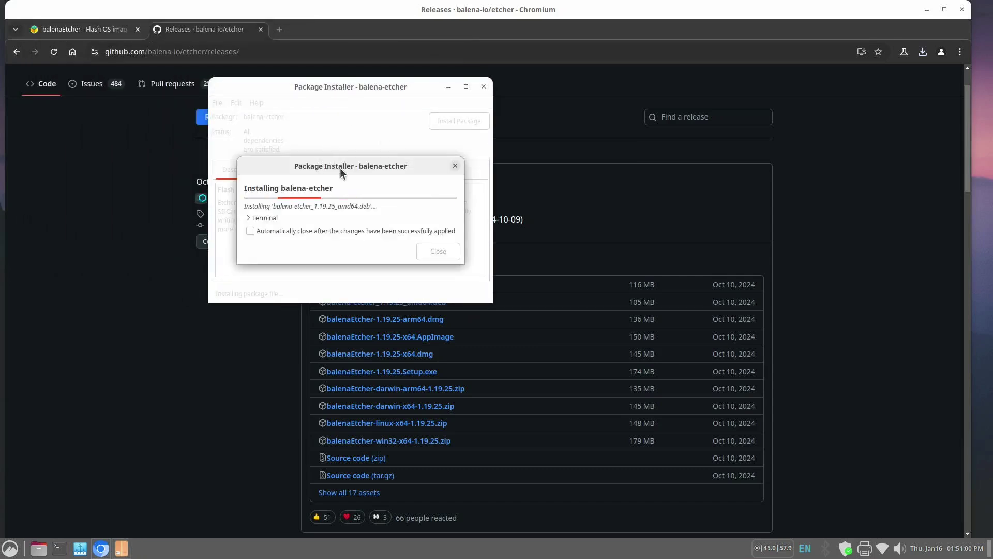
pyautogui.click(439, 254)
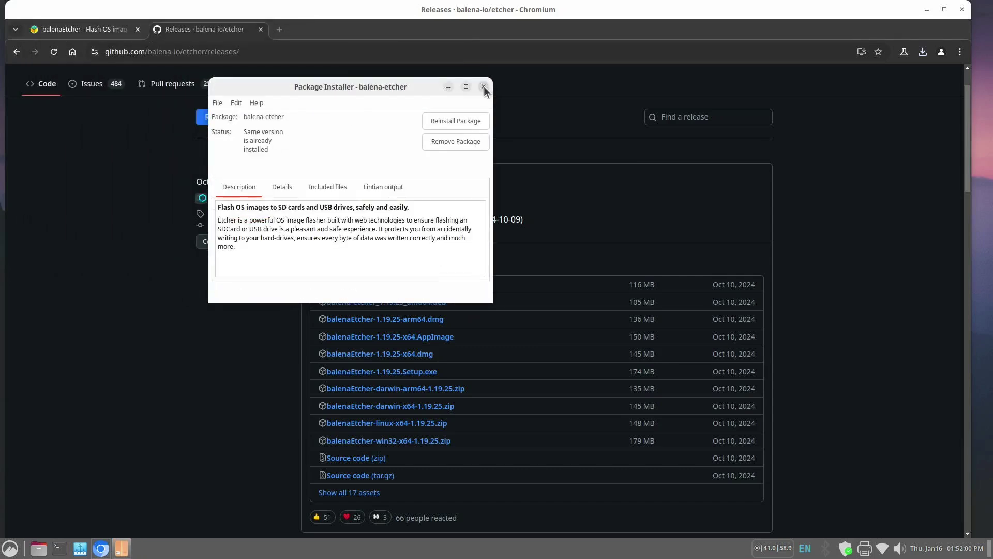
pyautogui.click(483, 87)
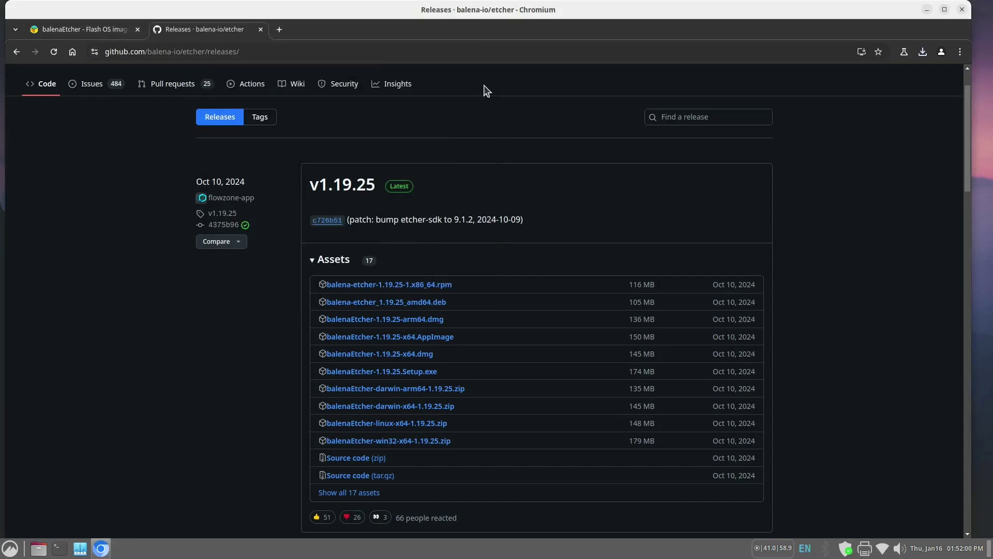
pyautogui.click(962, 9)
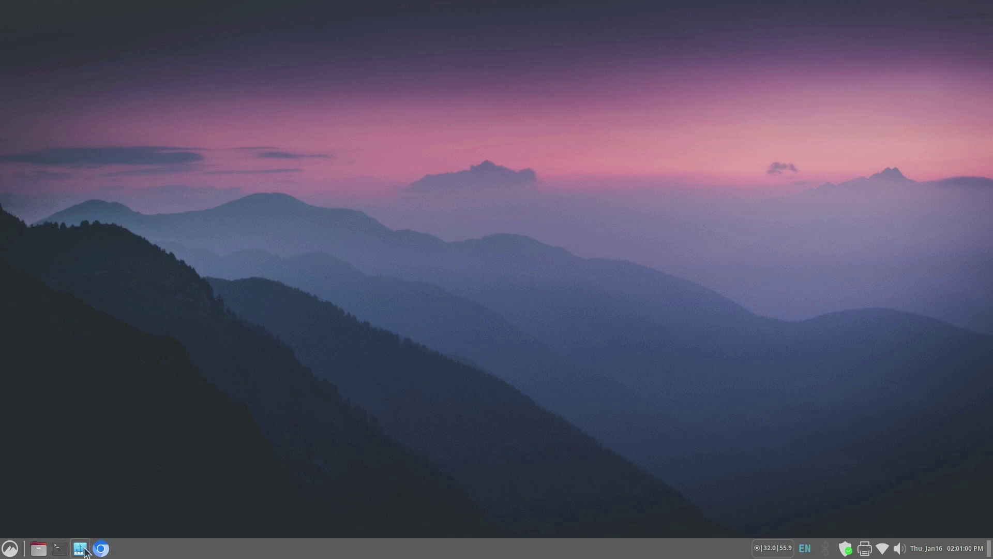
# - Reopen Chromium, load ubuntu.com and go to its Ubuntu flavours page
pyautogui.click(102, 551)
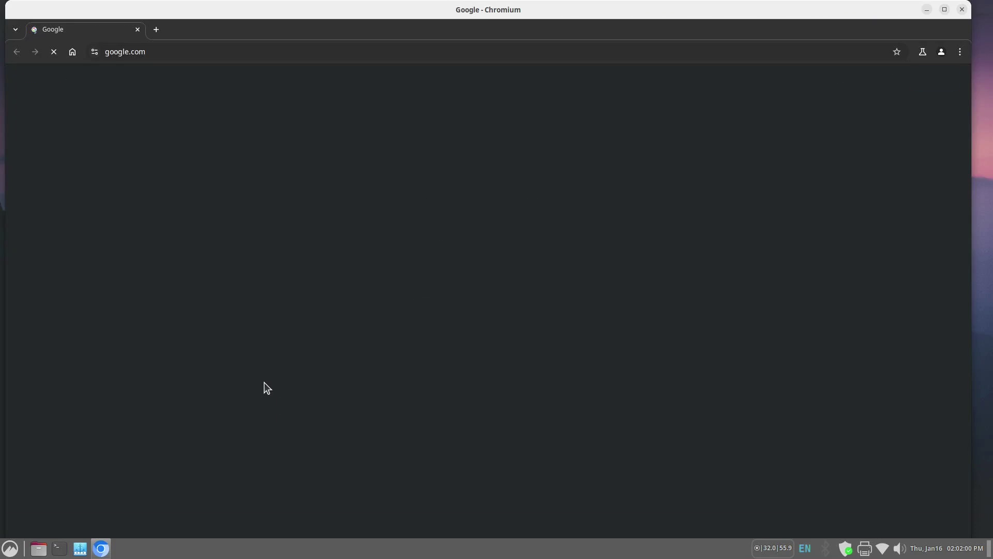
pyautogui.click(171, 52)
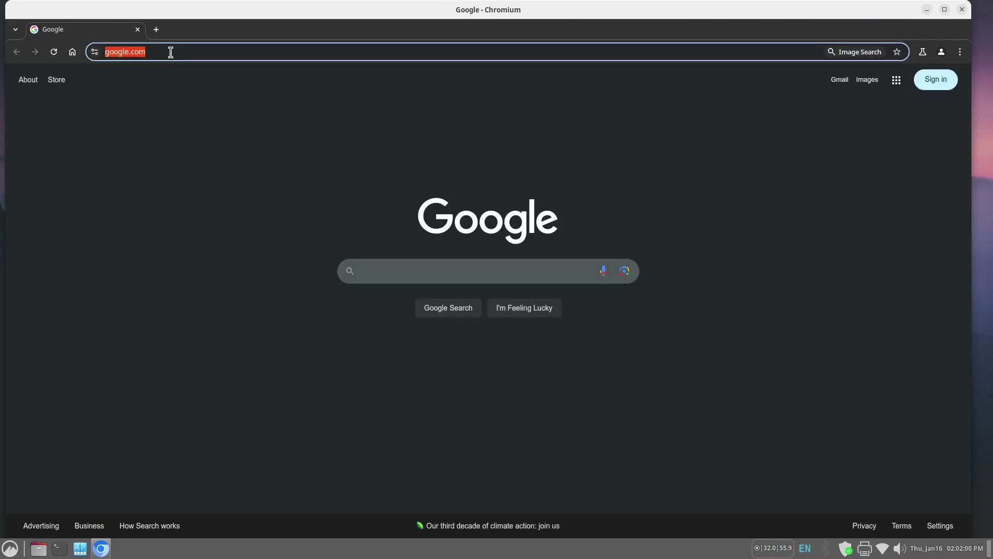
pyautogui.write('ubuntu')
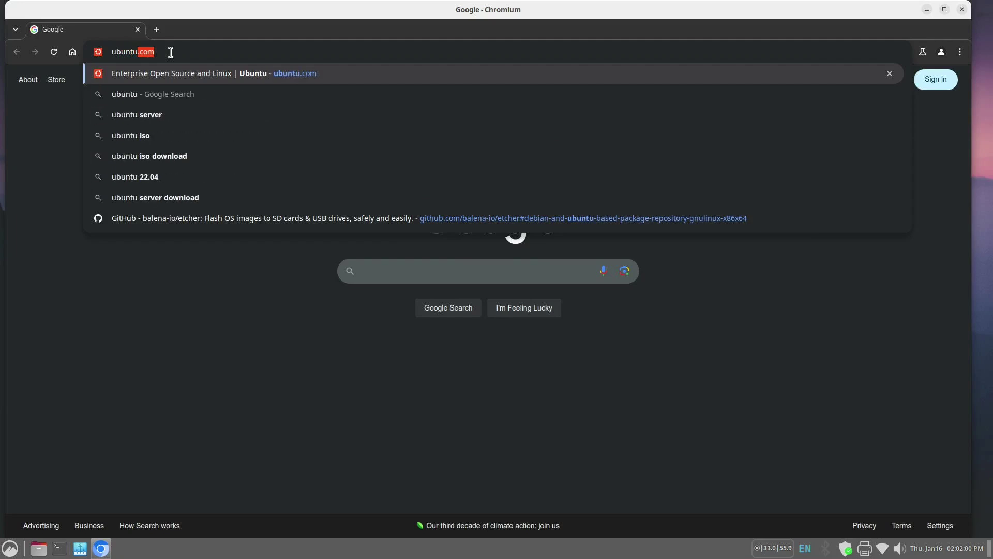
pyautogui.write('.com')
pyautogui.press('Return')
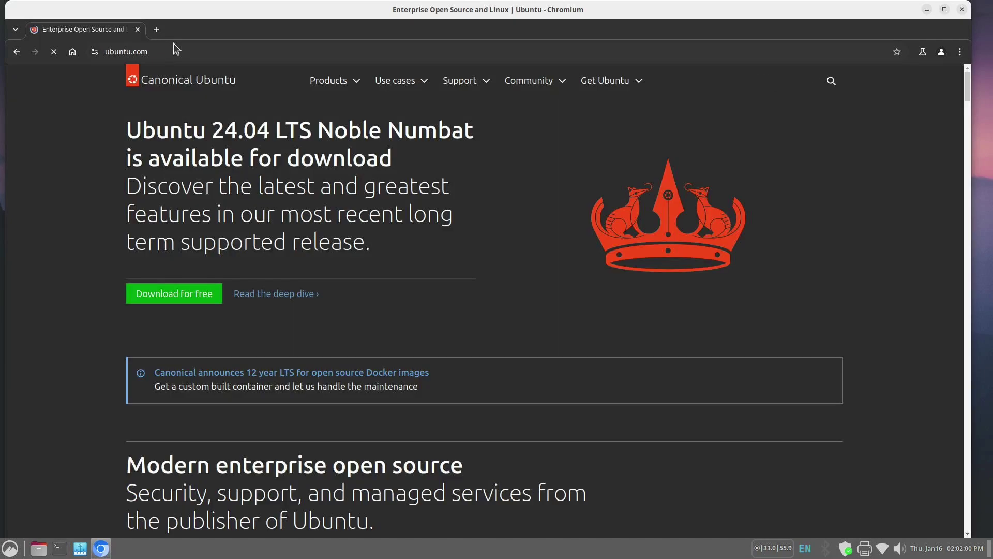
pyautogui.click(606, 80)
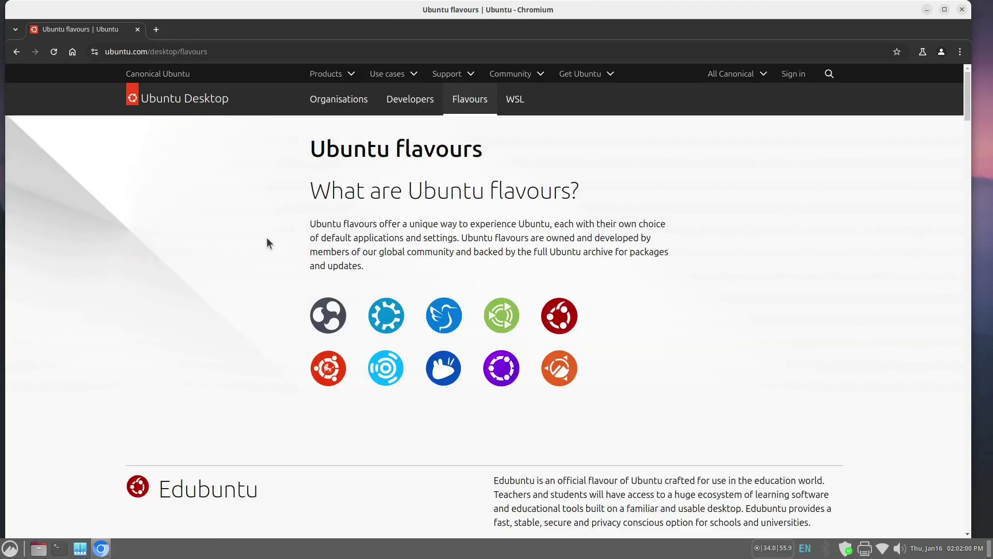
# - Find Ubuntu Cinnamon on the flavours page and open ubuntucinnamon.org's download page
pyautogui.scroll(-10, 283, 224)
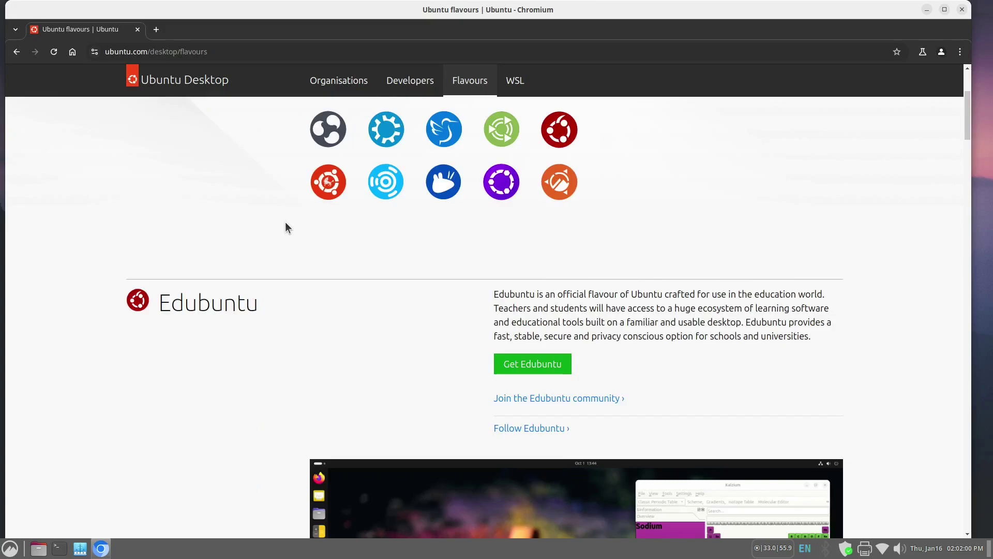
pyautogui.scroll(-20, 282, 231)
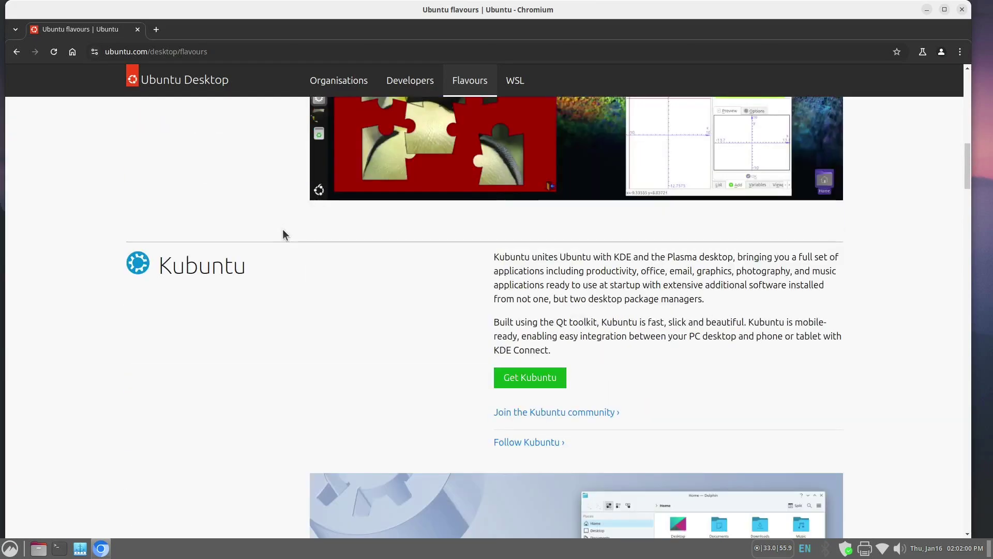
pyautogui.scroll(-20, 279, 239)
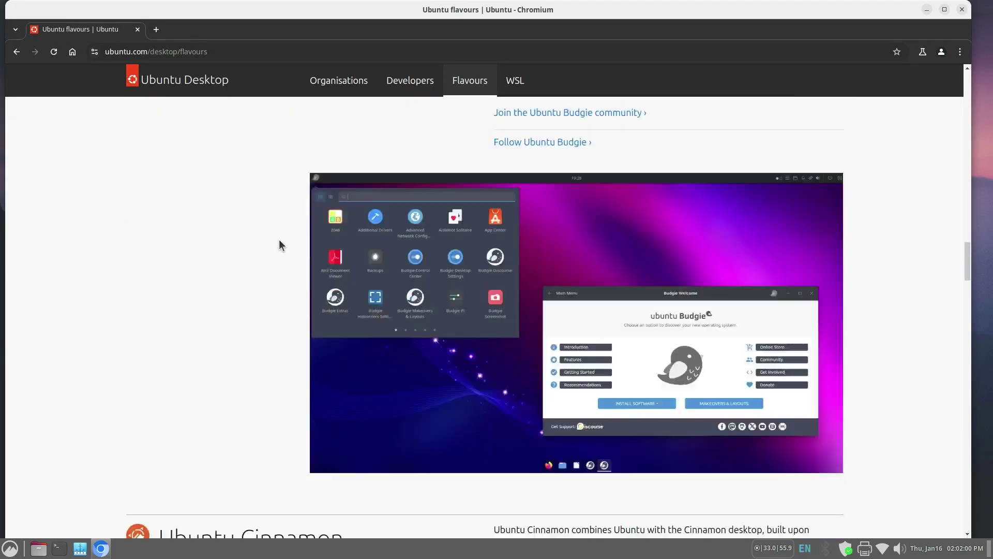
pyautogui.scroll(2, 279, 238)
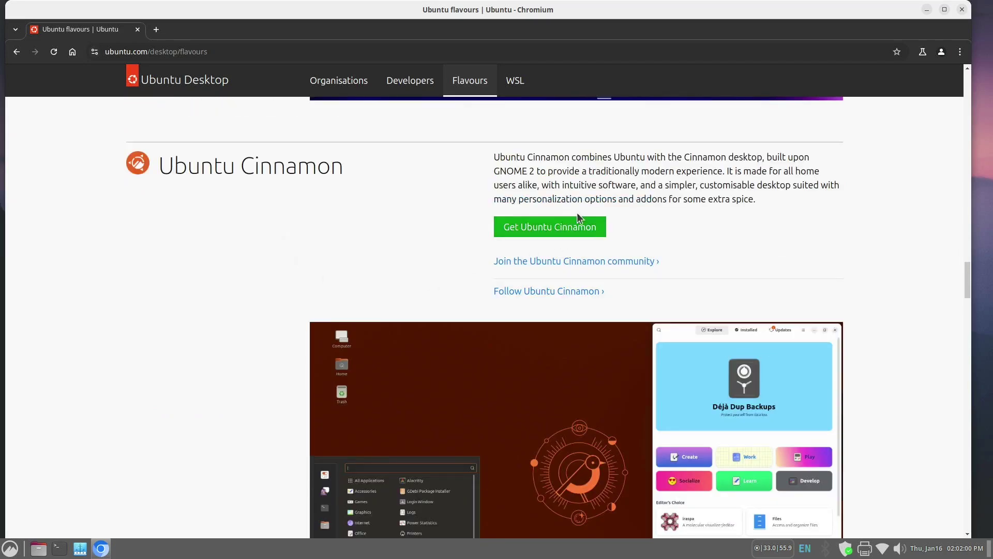
pyautogui.click(560, 228)
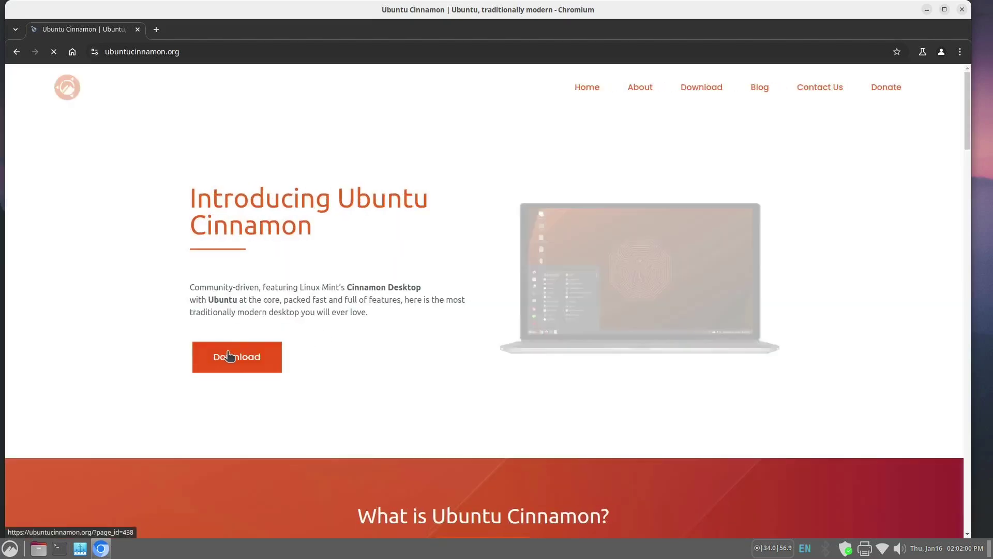
pyautogui.click(232, 358)
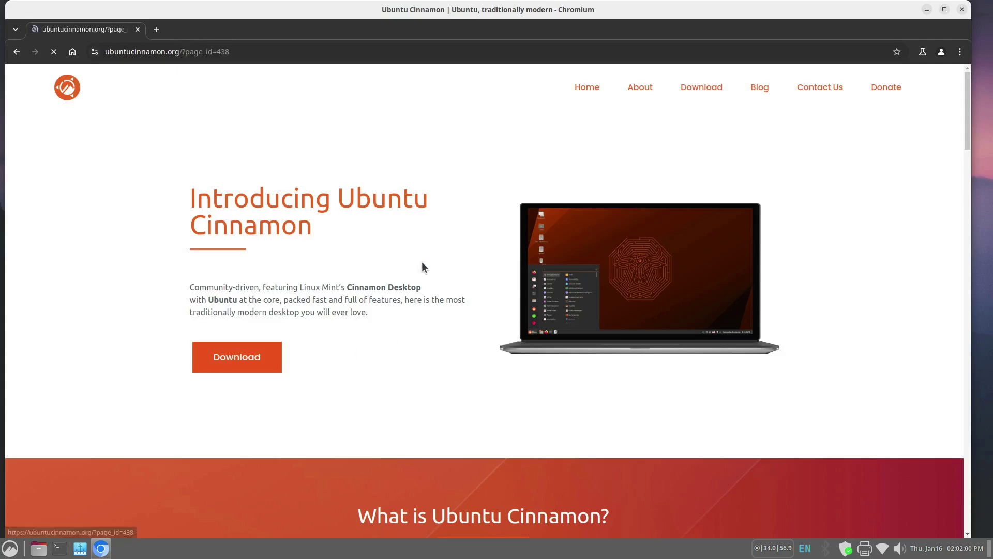
# - Open the 24.04.1 release files and download ubuntucinnamon-24.04.1-desktop-amd64.iso
pyautogui.click(336, 293)
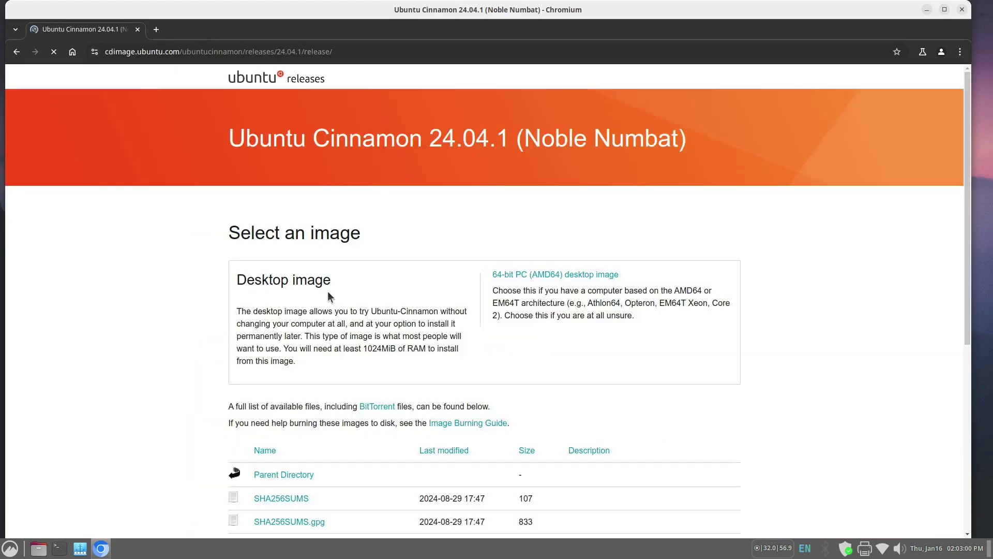
pyautogui.scroll(-2, 195, 293)
pyautogui.scroll(-5, 181, 297)
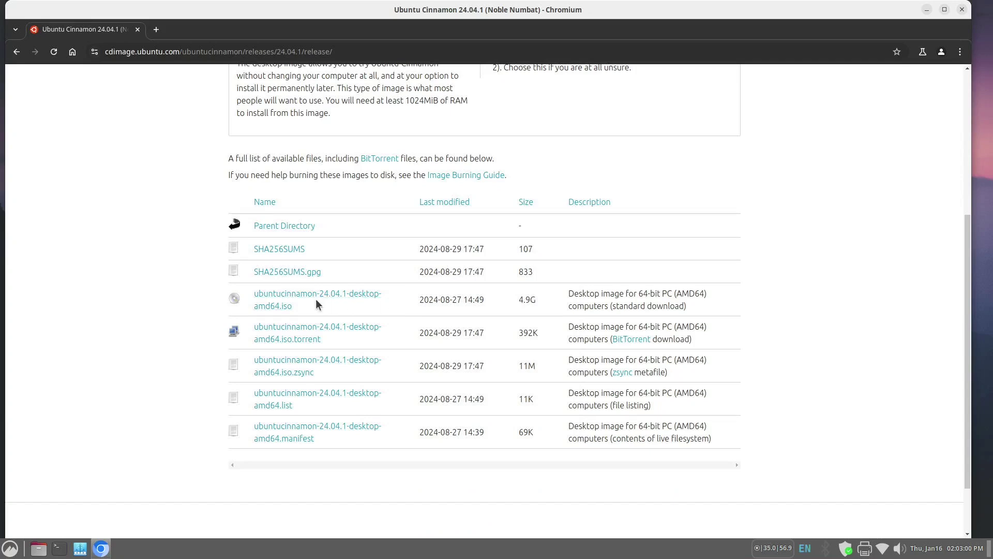
pyautogui.click(275, 298)
# - Close Chromium and launch balenaEtcher from Menu > Accessories
pyautogui.click(963, 9)
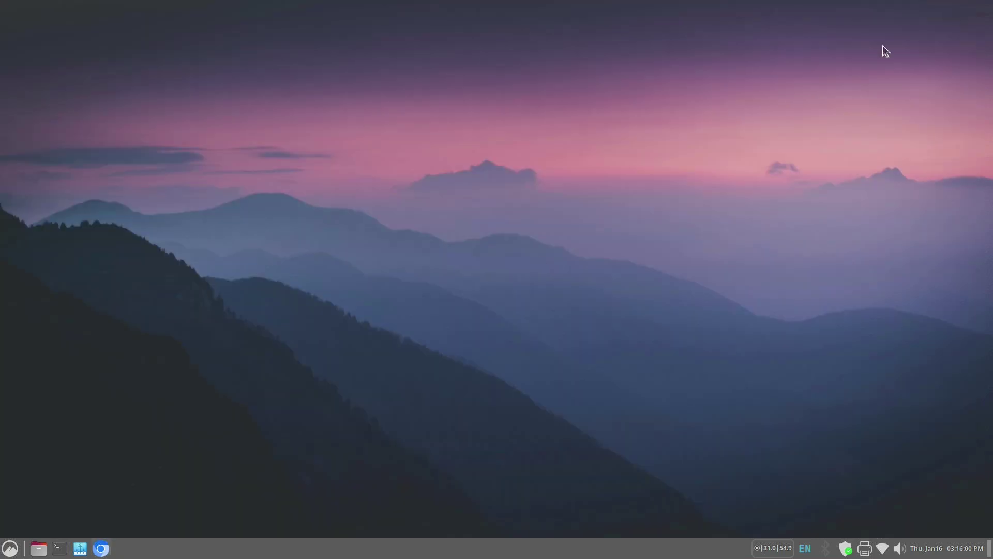
pyautogui.click(10, 548)
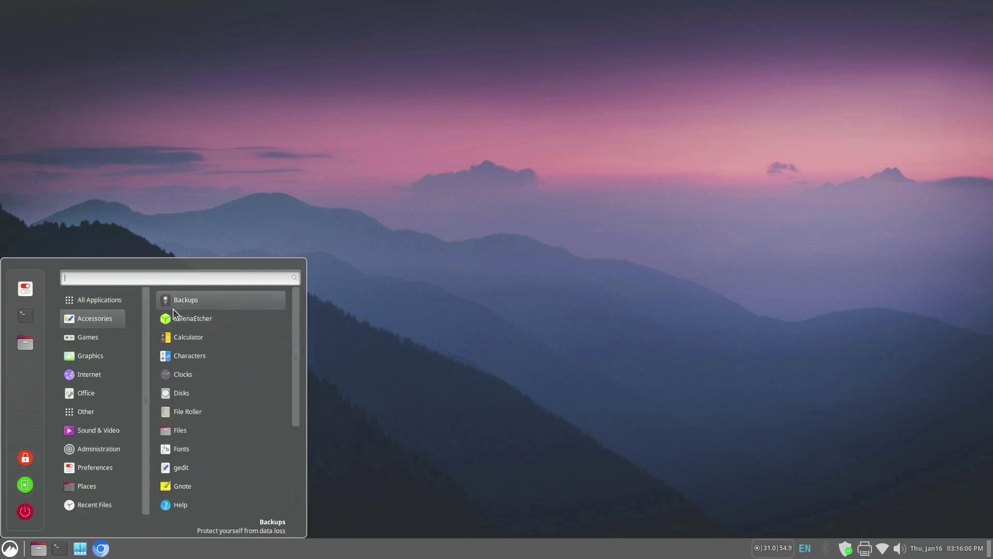
pyautogui.click(213, 320)
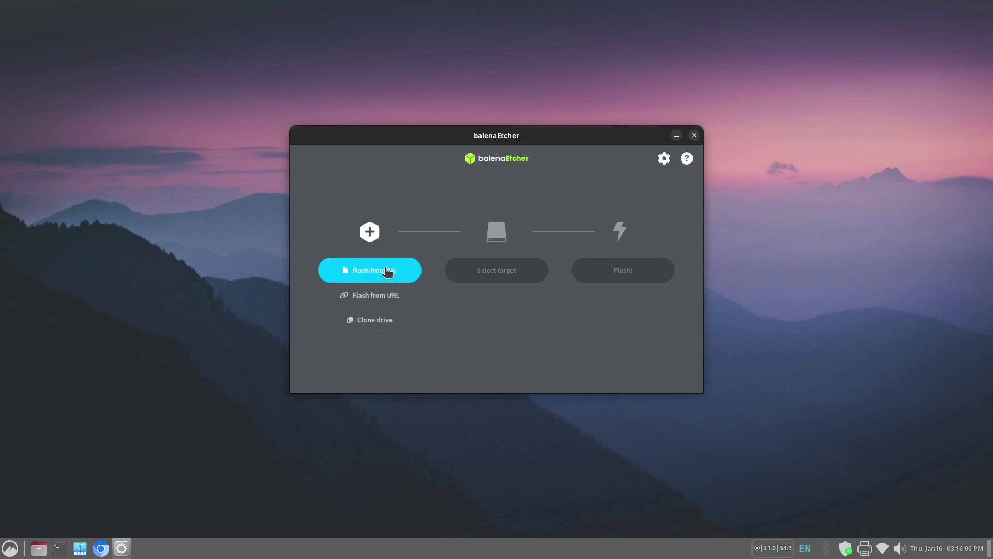
# - Load ubuntucinnamon-24.04.1-desktop-amd64.iso from Downloads as the flash image and list target drives
pyautogui.click(388, 272)
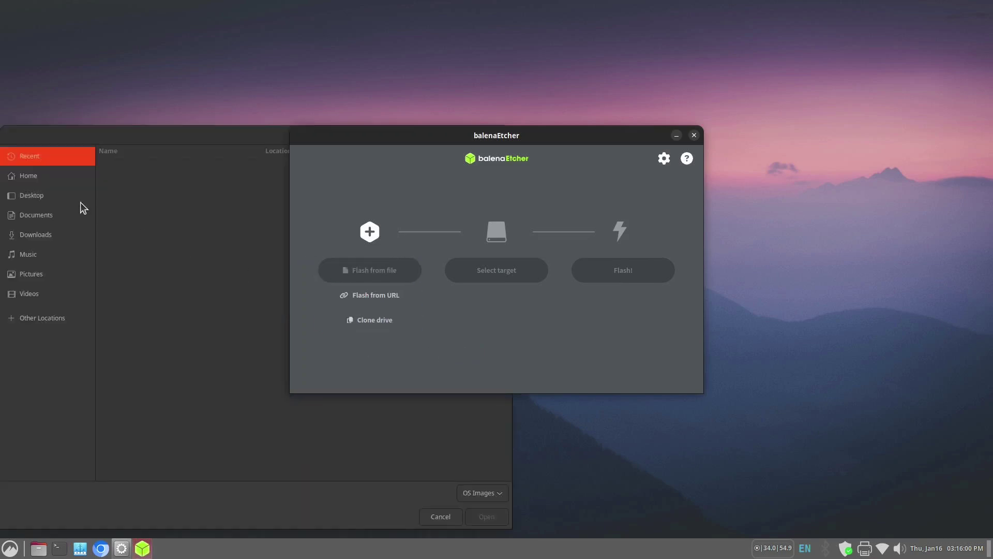
pyautogui.click(49, 231)
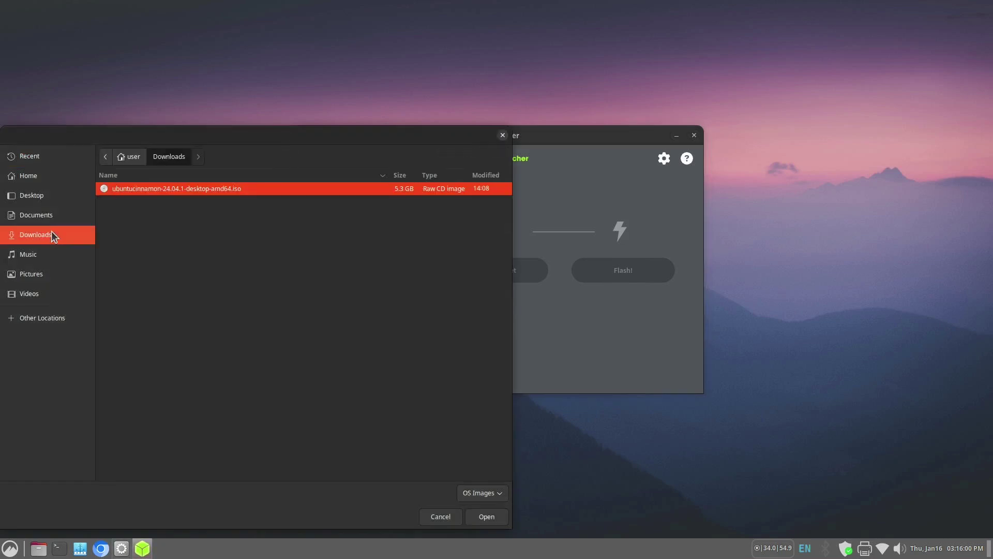
pyautogui.click(493, 515)
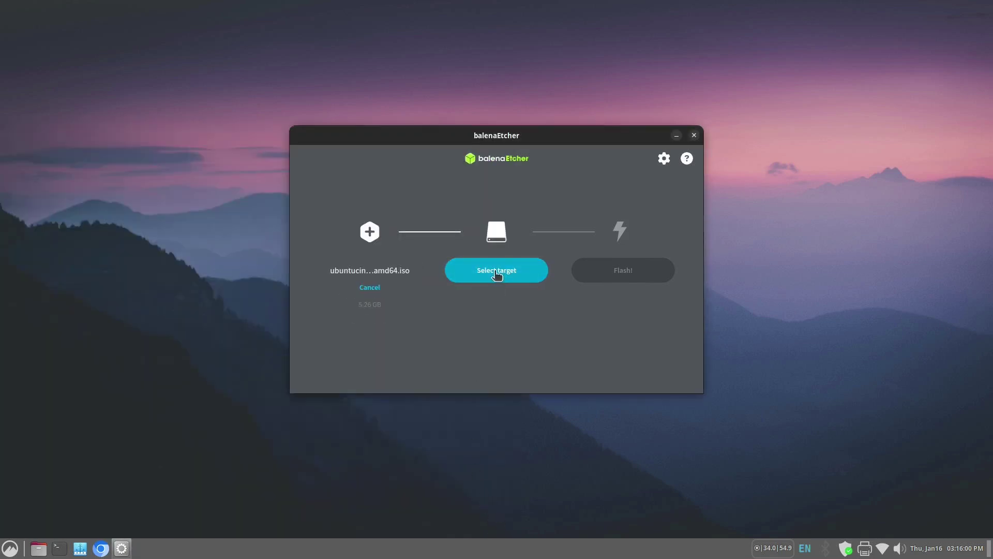
pyautogui.click(497, 270)
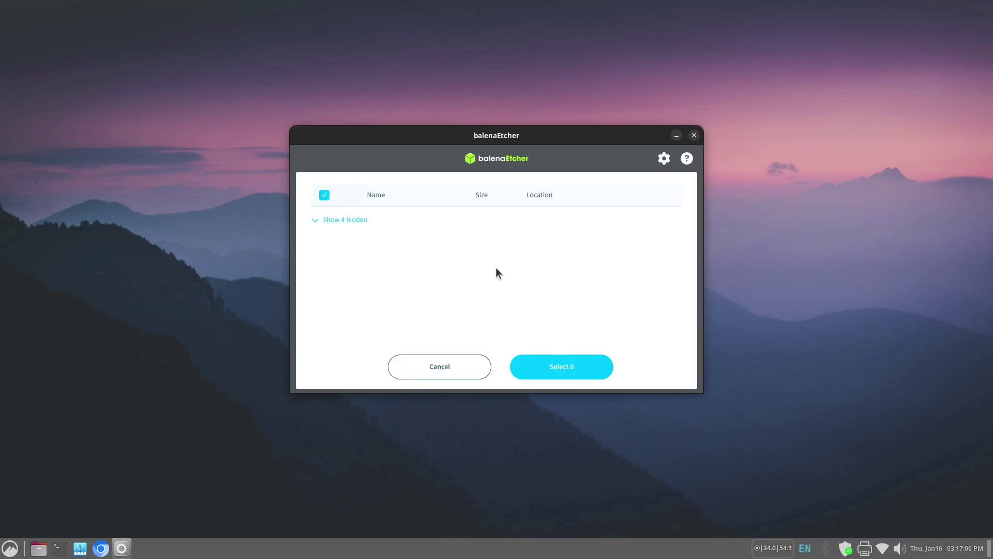
# - Select the 15.7 GB /dev/sda drive as target and flash the ISO onto it
pyautogui.click(324, 219)
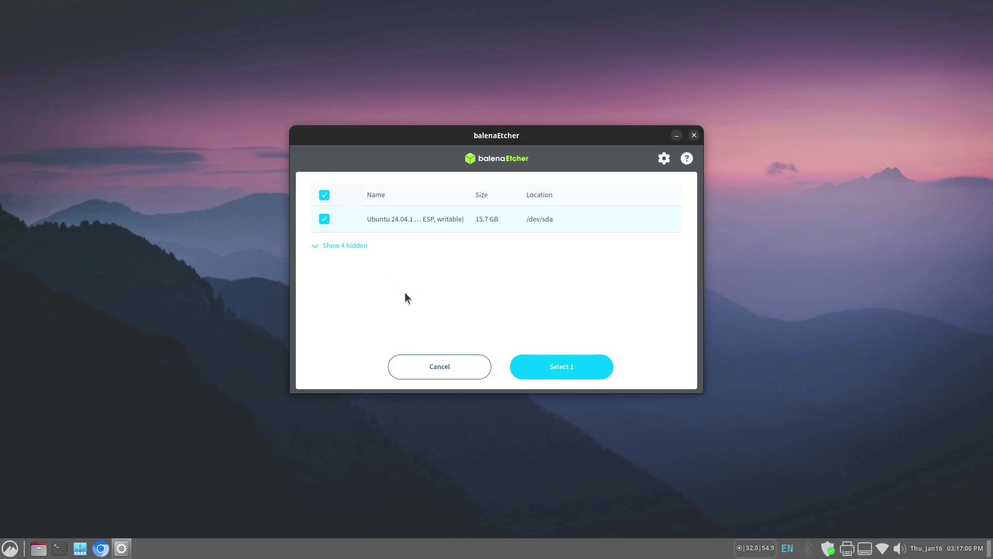
pyautogui.click(552, 366)
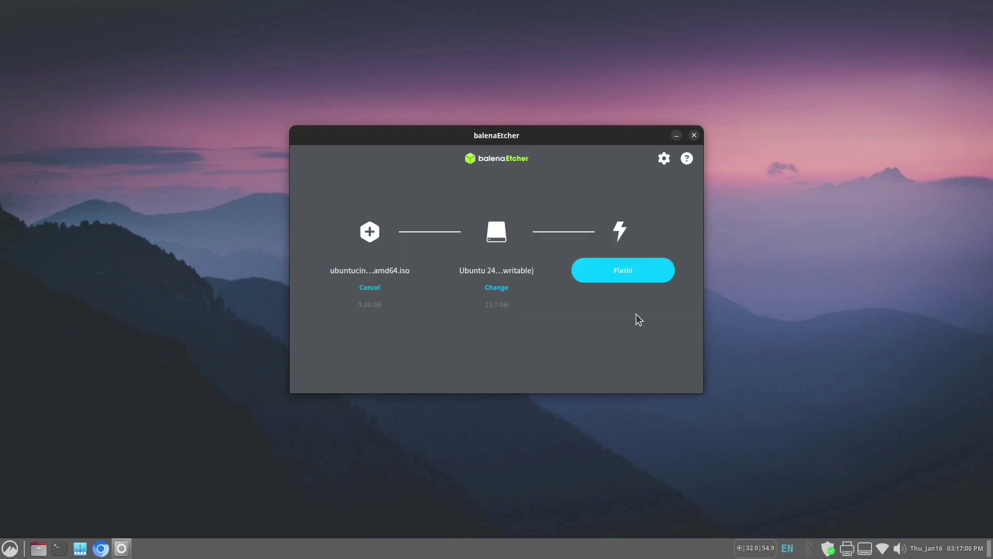
pyautogui.click(628, 271)
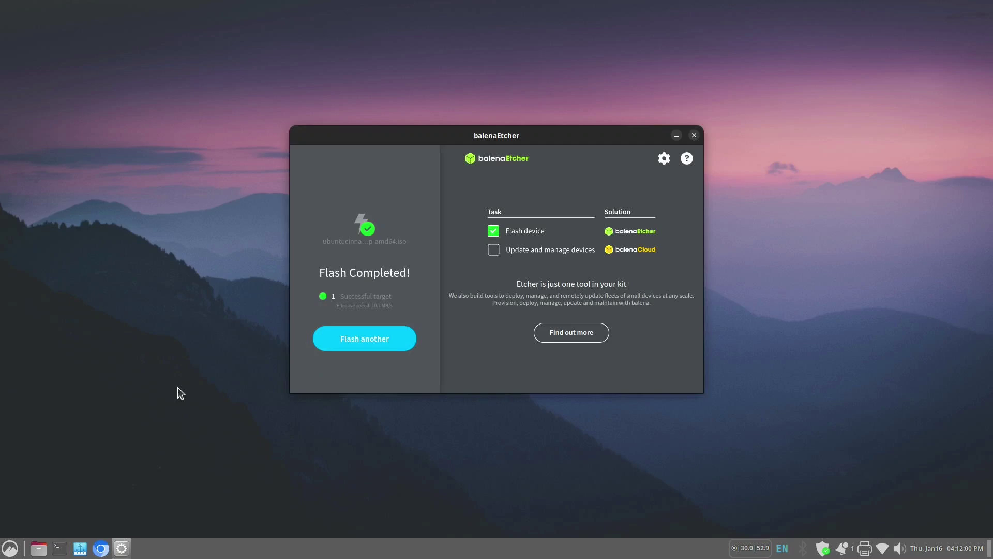
# - Close balenaEtcher and restart the computer via Menu > Quit > Restart
pyautogui.click(694, 135)
pyautogui.click(10, 548)
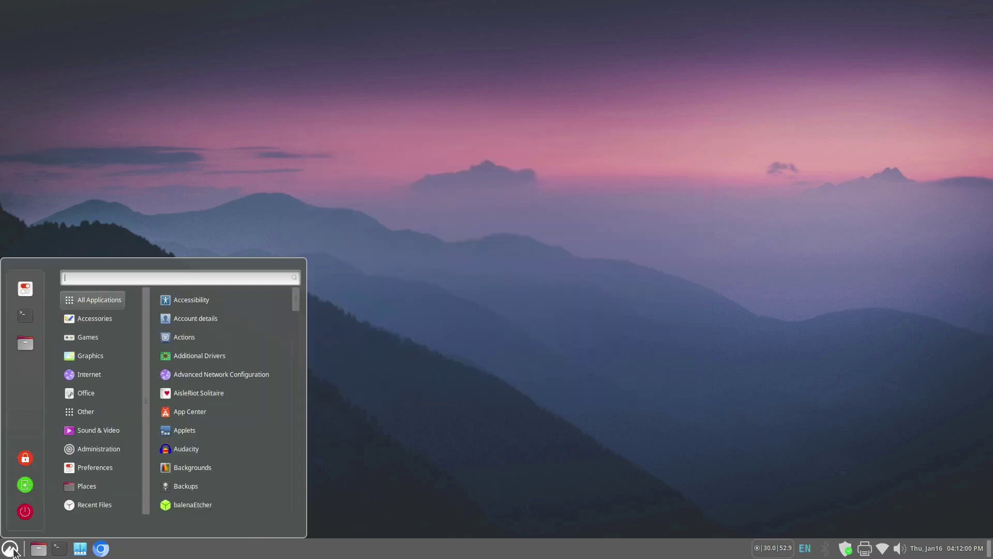
pyautogui.click(24, 513)
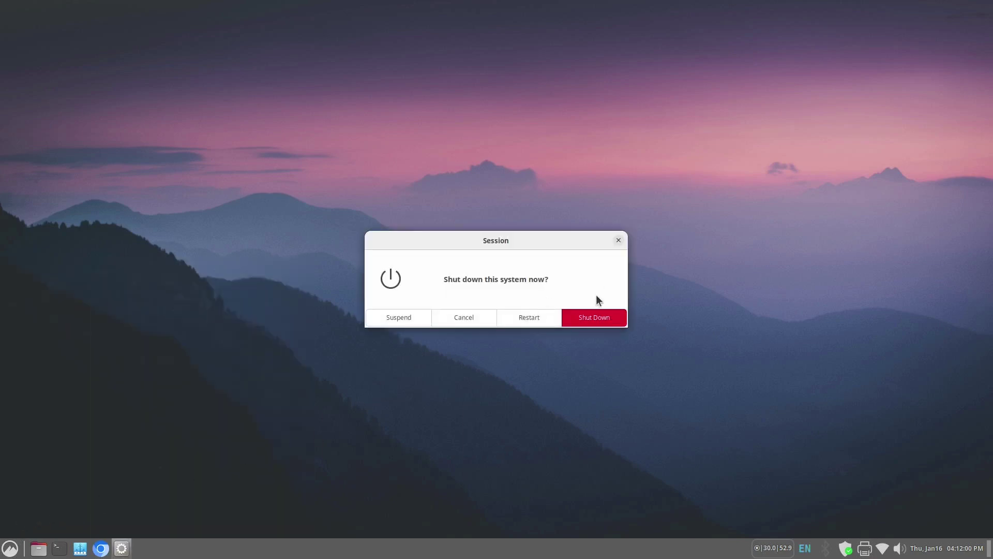
pyautogui.click(530, 314)
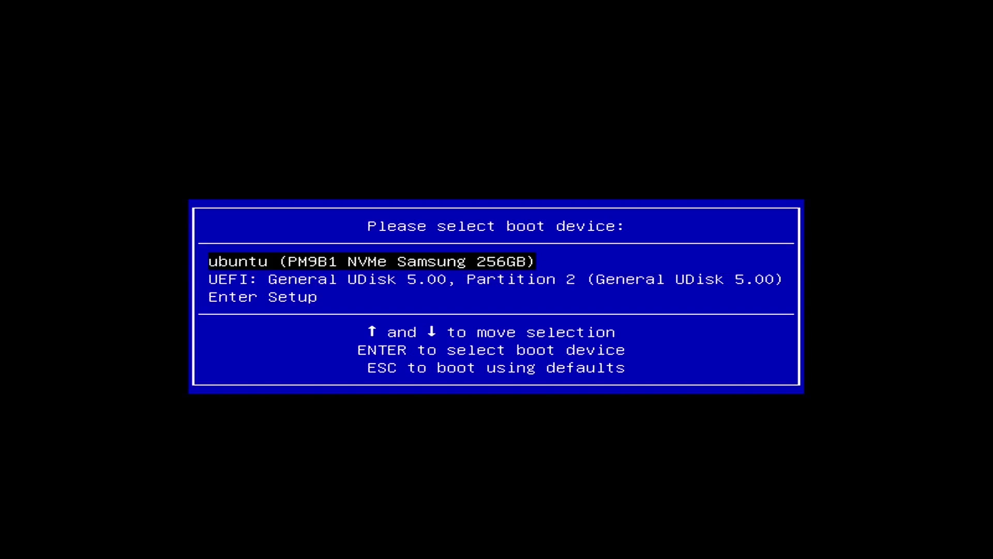
# - Step through the boot device list toward the UEFI General UDisk 5.00 entry
pyautogui.press('Down')
pyautogui.press('Down')
pyautogui.press('Down')
pyautogui.press('Down')
pyautogui.press('Down')
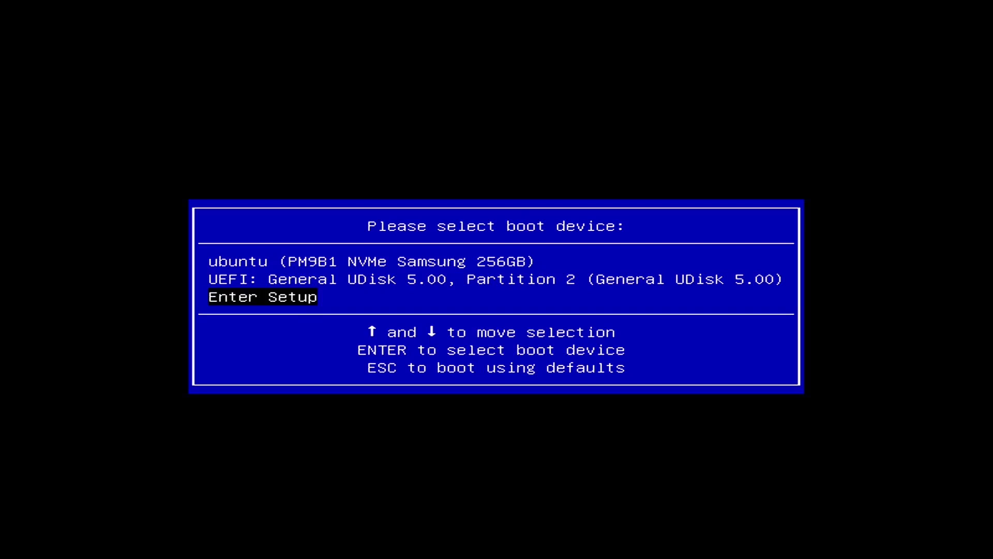
pyautogui.press('Down')
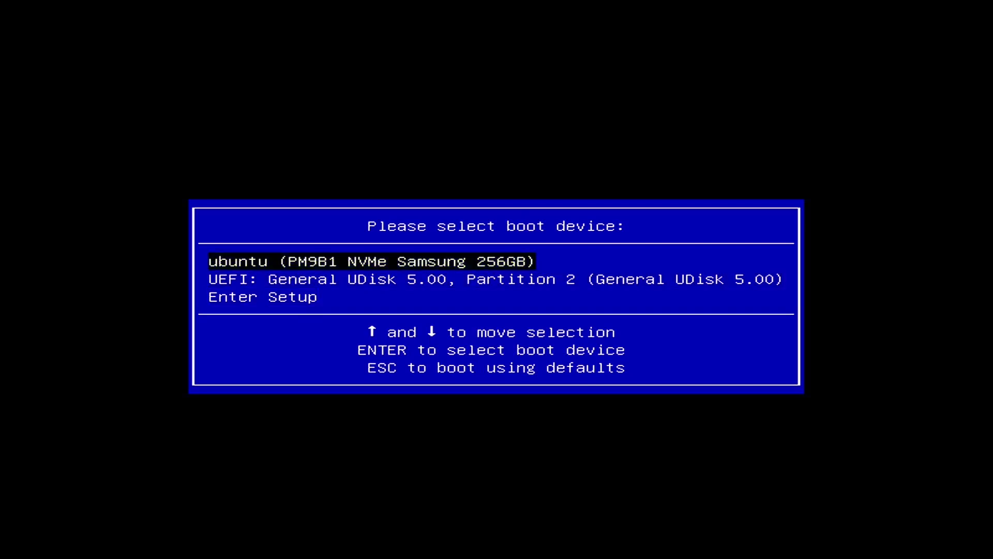
pyautogui.press('Down')
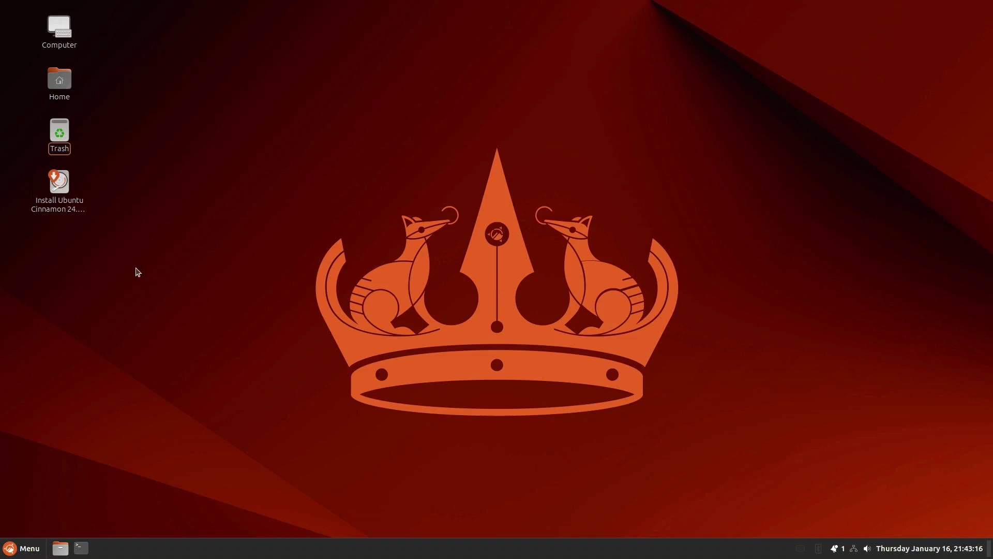
# - Launch the Ubuntu Cinnamon 24.04.1 LTS installer, keep English and pass the accessibility step
pyautogui.click(57, 181)
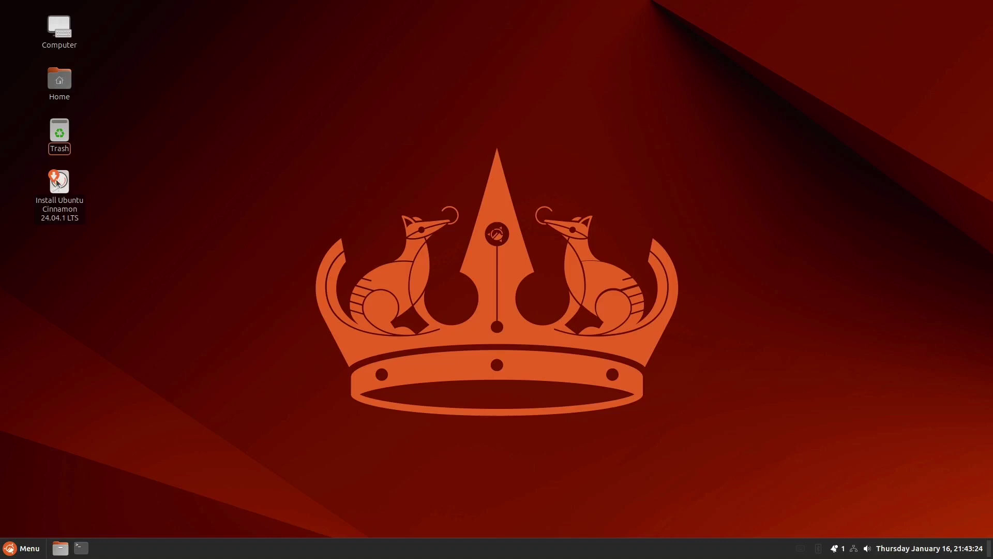
pyautogui.doubleClick(59, 180)
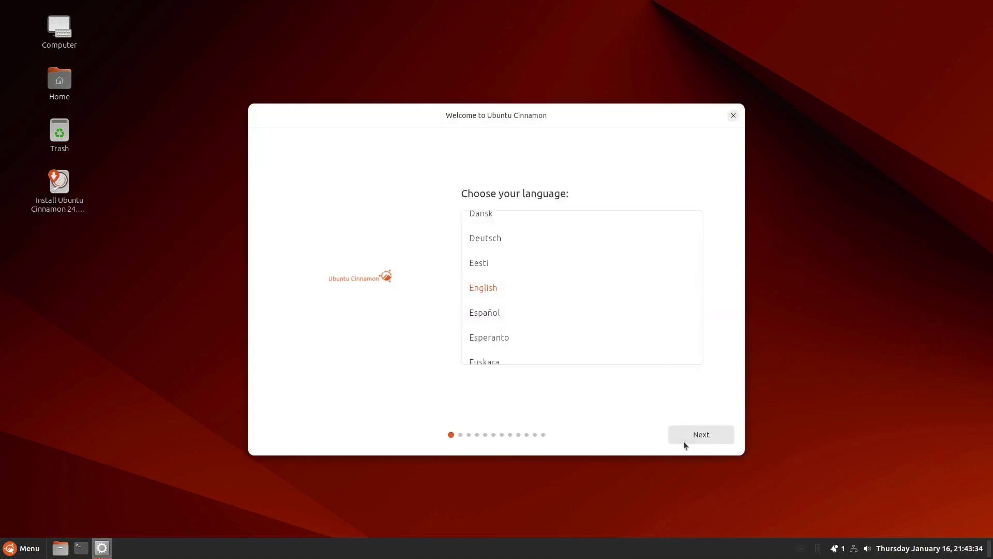
pyautogui.click(704, 437)
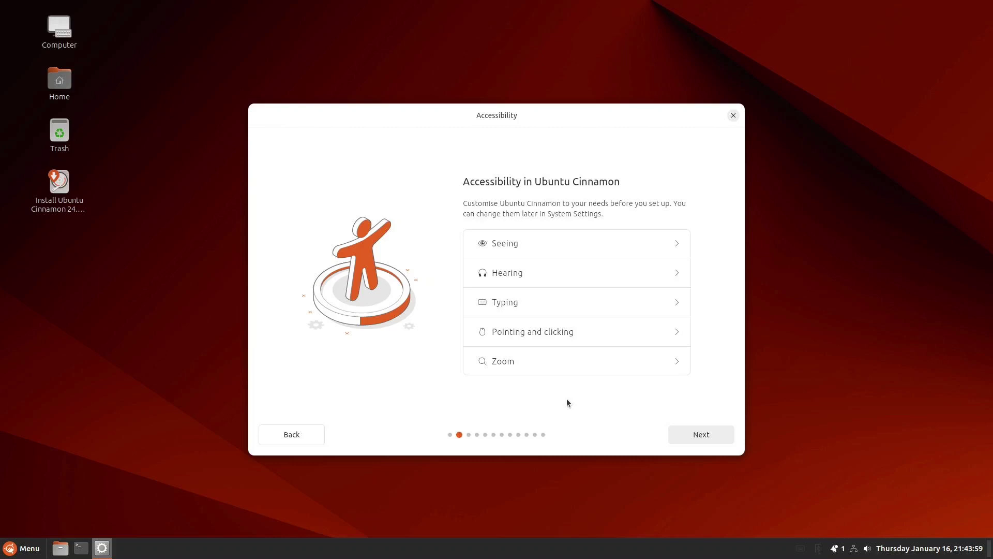
pyautogui.click(699, 436)
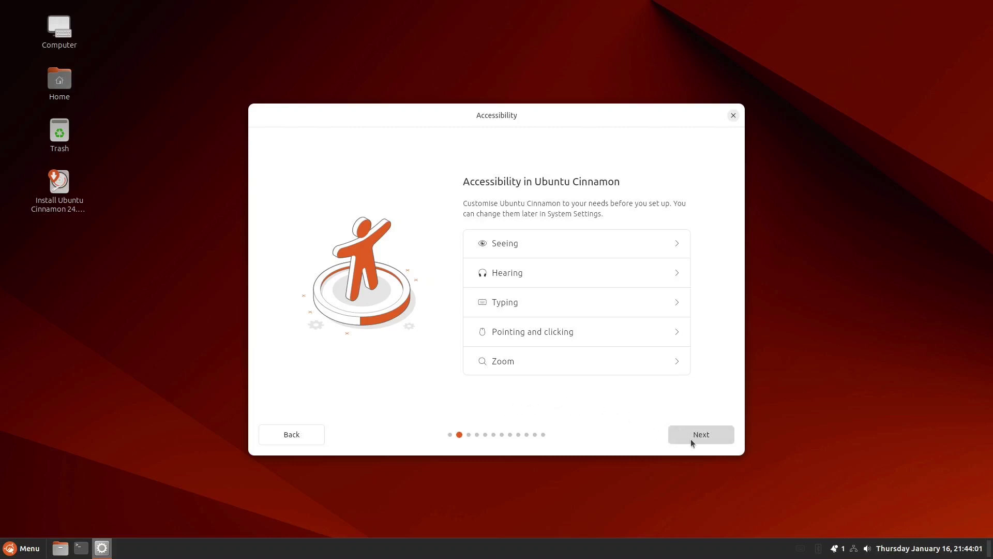
# - Keep the English (US) keyboard layout, testing it by typing 'asdfghjkl;'
pyautogui.click(698, 435)
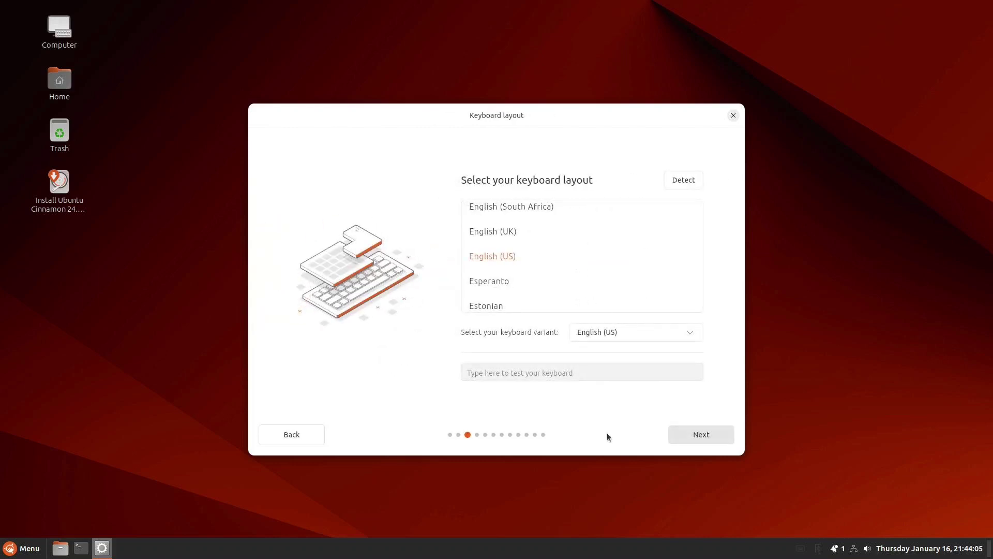
pyautogui.click(536, 368)
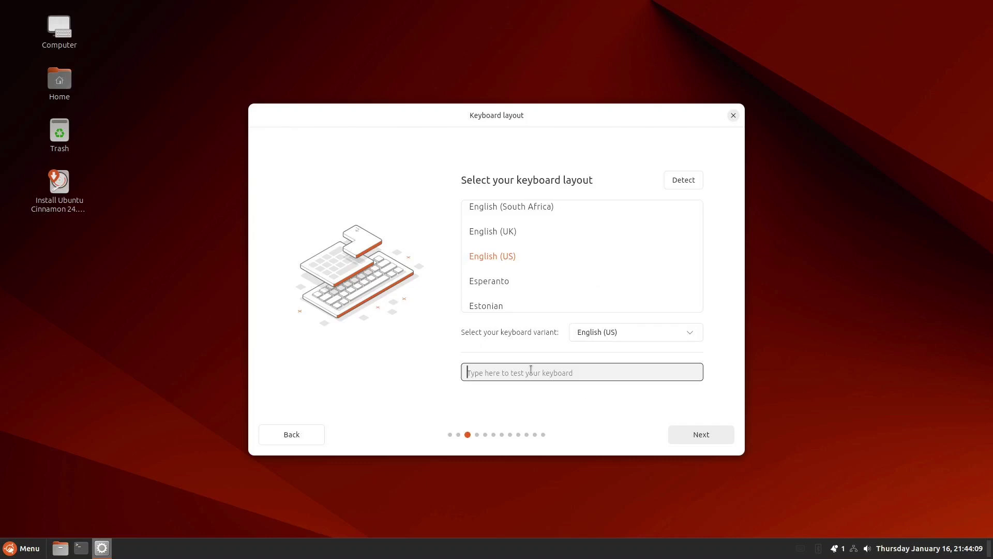
pyautogui.write('asd')
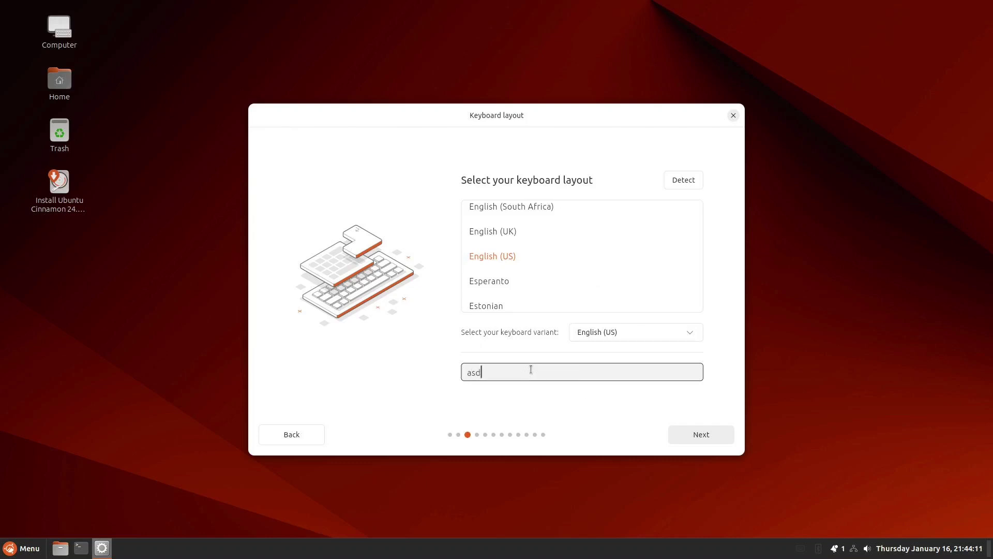
pyautogui.write('fghjkl;')
pyautogui.click(701, 435)
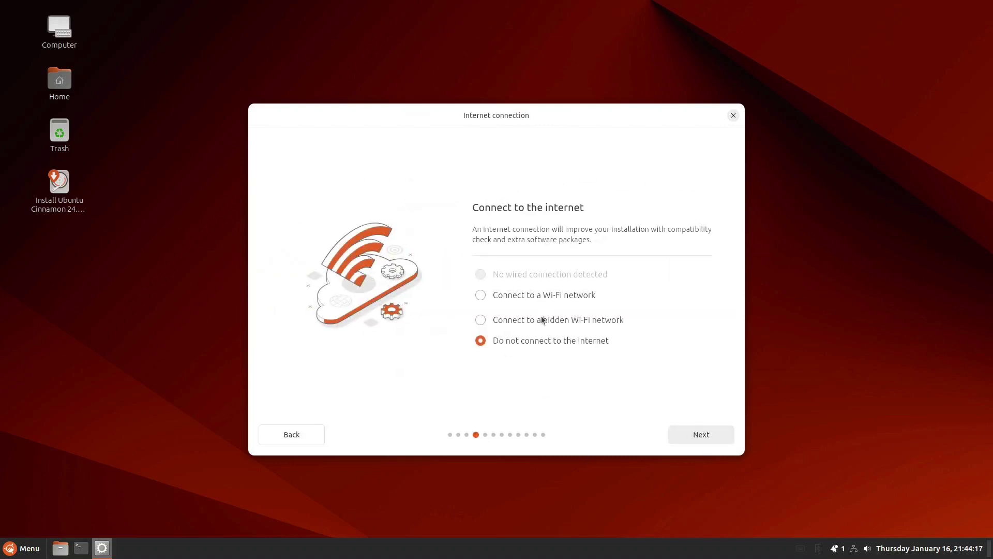
# - Use the wired connection instead of Wi-Fi, then keep interactive installation and the full Ubuntu Cinnamon Desktop
pyautogui.click(481, 295)
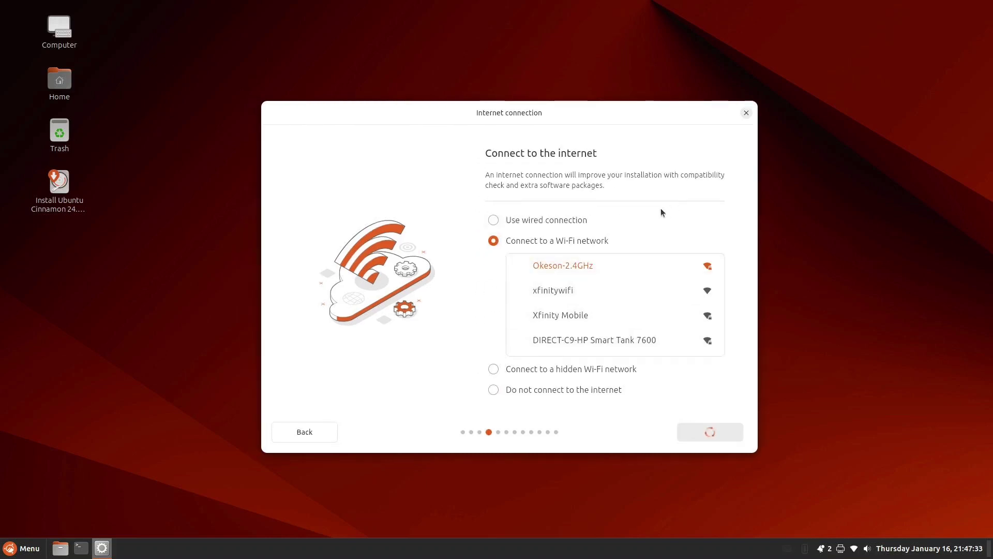
pyautogui.click(493, 221)
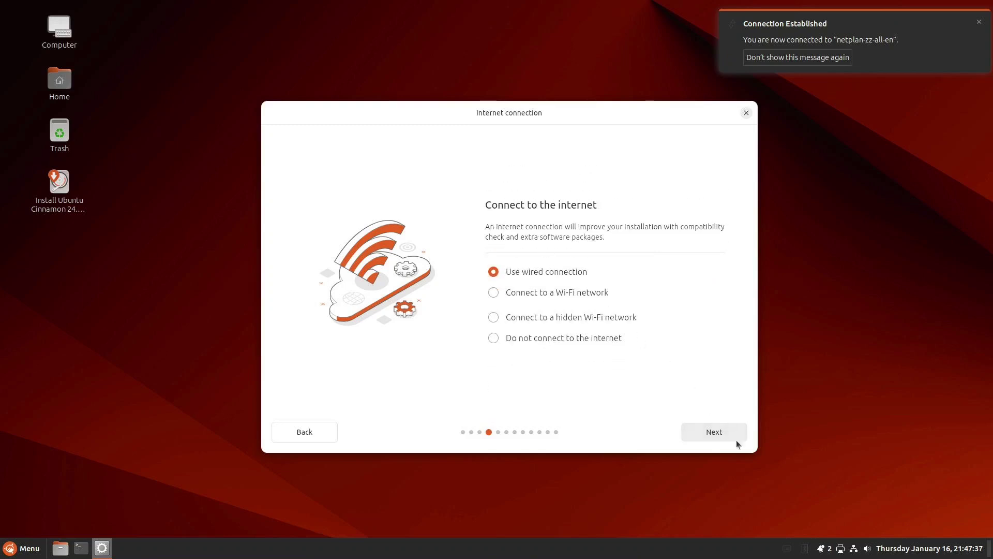
pyautogui.click(723, 432)
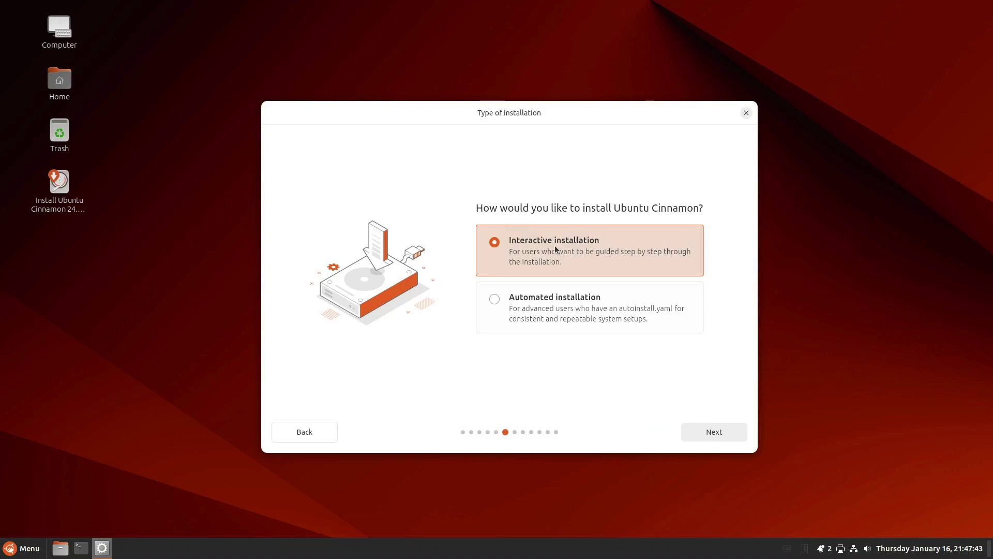
pyautogui.click(724, 432)
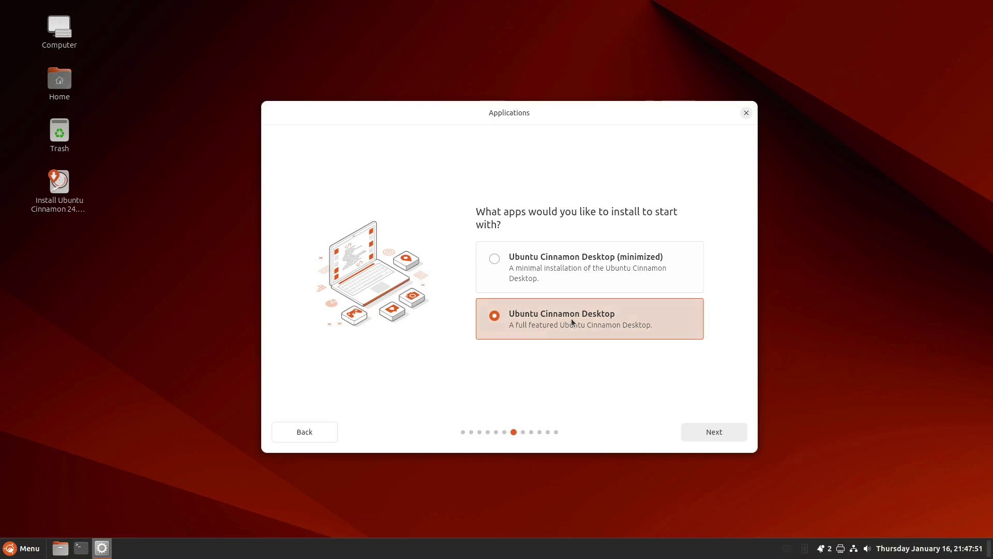
pyautogui.click(715, 431)
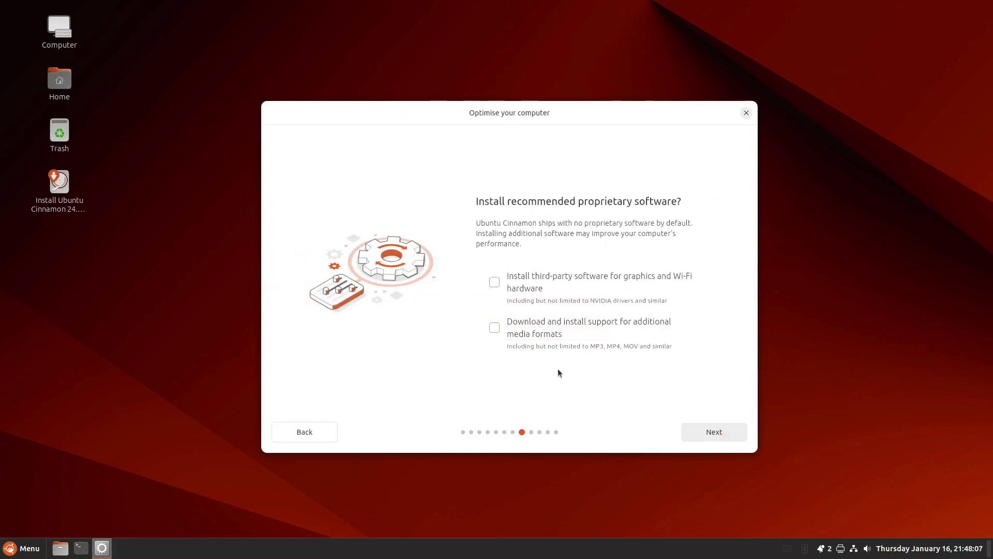
# - Include third-party graphics and Wi-Fi drivers and support for additional media formats
pyautogui.click(495, 283)
pyautogui.click(495, 328)
pyautogui.click(714, 433)
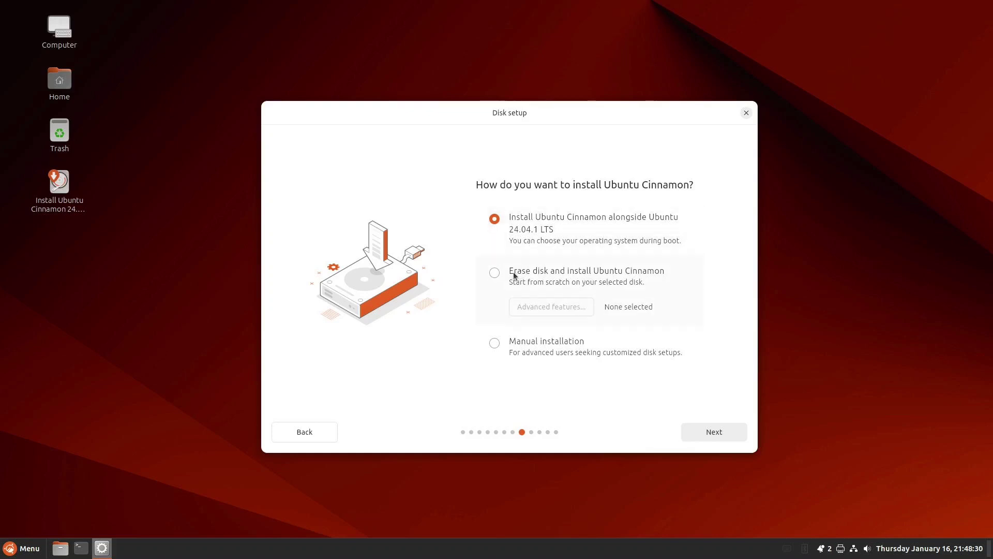
# - Choose Erase disk and install Ubuntu Cinnamon onto the nvme0n1 drive
pyautogui.click(493, 274)
pyautogui.click(713, 432)
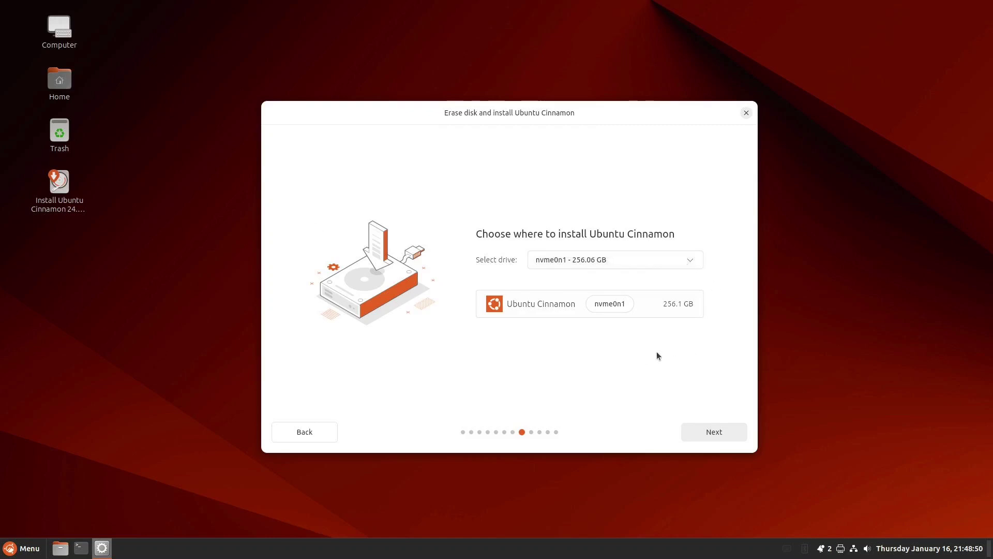
pyautogui.click(713, 431)
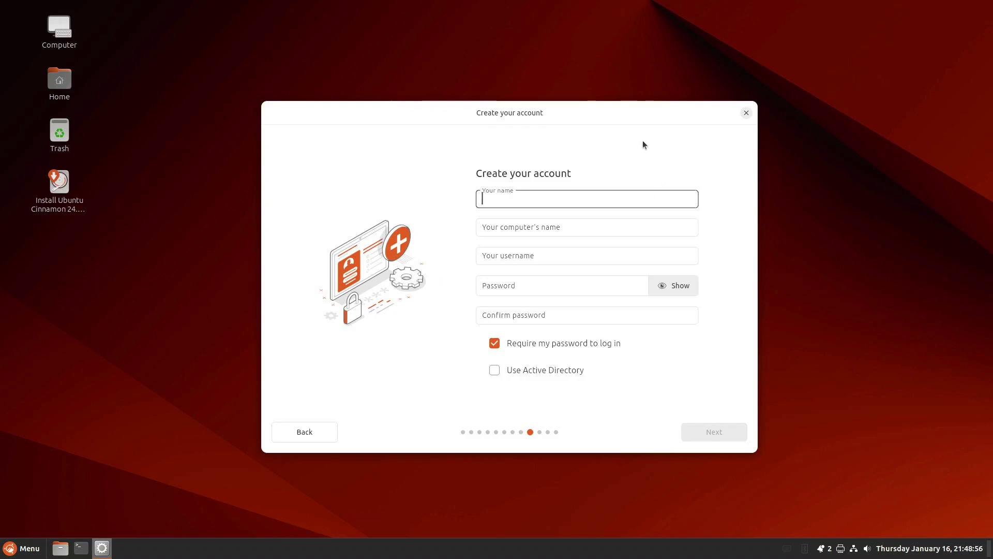
# - Enter 'User' as the name and rename the computer to Radxa-X4
pyautogui.write('User')
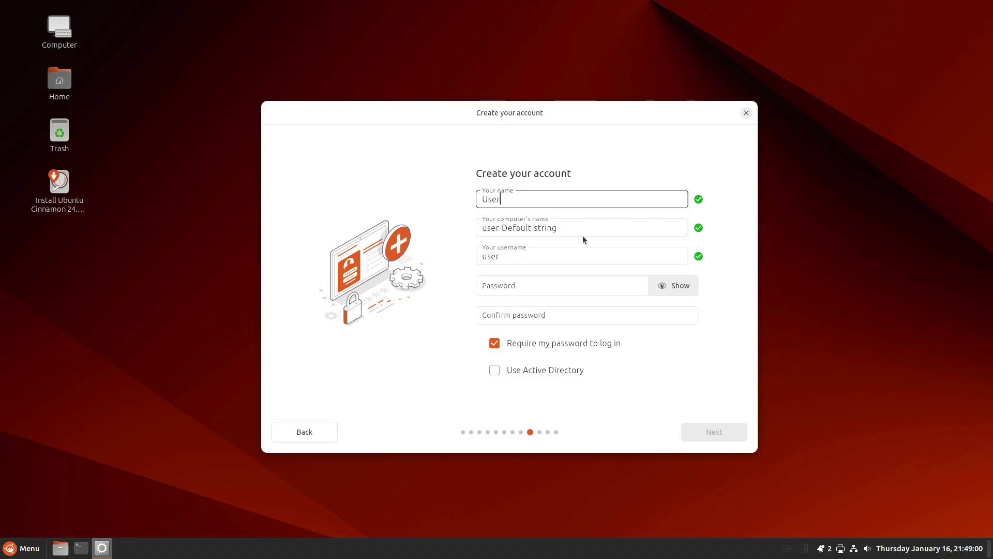
pyautogui.click(566, 228)
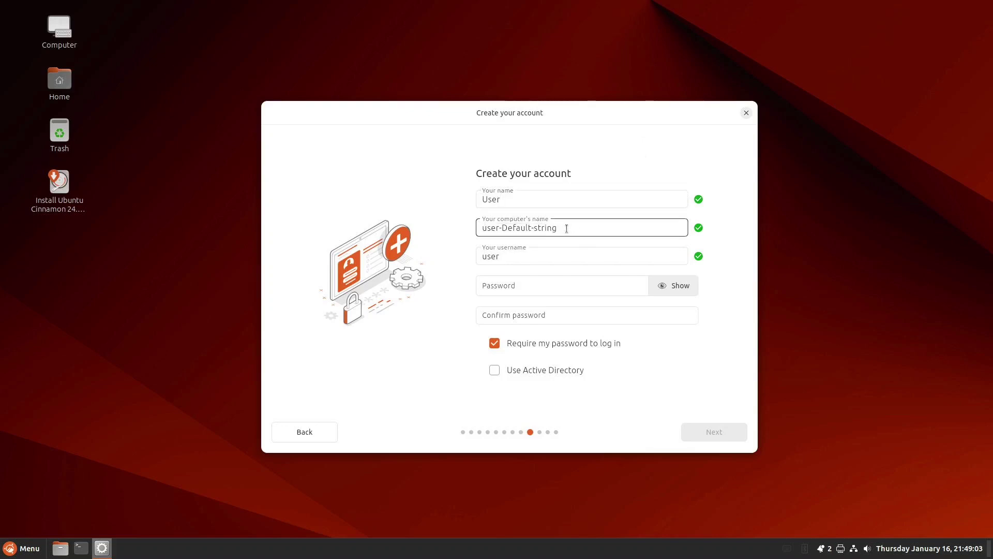
pyautogui.press('BackSpace')
pyautogui.press('BackSpace')
pyautogui.press('BackSpace')
pyautogui.press('BackSpace')
pyautogui.press('BackSpace')
pyautogui.press('BackSpace')
pyautogui.press('BackSpace')
pyautogui.press('BackSpace')
pyautogui.press('BackSpace')
pyautogui.press('BackSpace')
pyautogui.press('BackSpace')
pyautogui.press('BackSpace')
pyautogui.press('BackSpace')
pyautogui.press('BackSpace')
pyautogui.press('BackSpace')
pyautogui.press('BackSpace')
pyautogui.press('BackSpace')
pyautogui.press('BackSpace')
pyautogui.press('BackSpace')
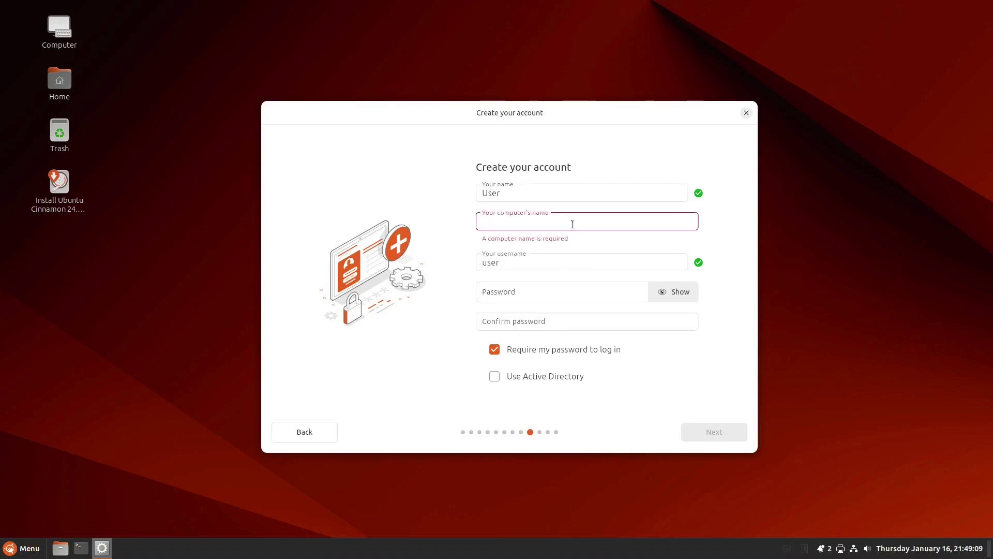
pyautogui.write('Rad')
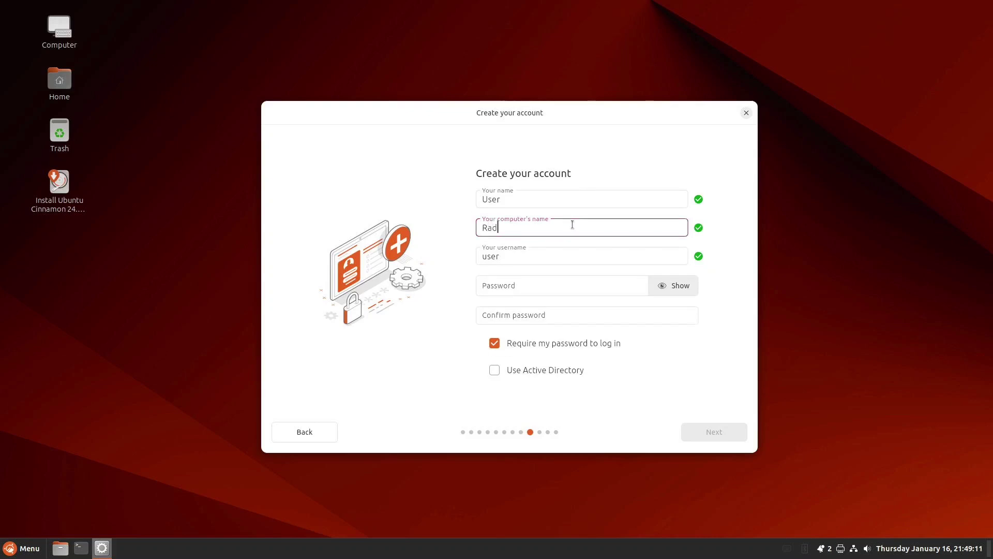
pyautogui.write('xa-')
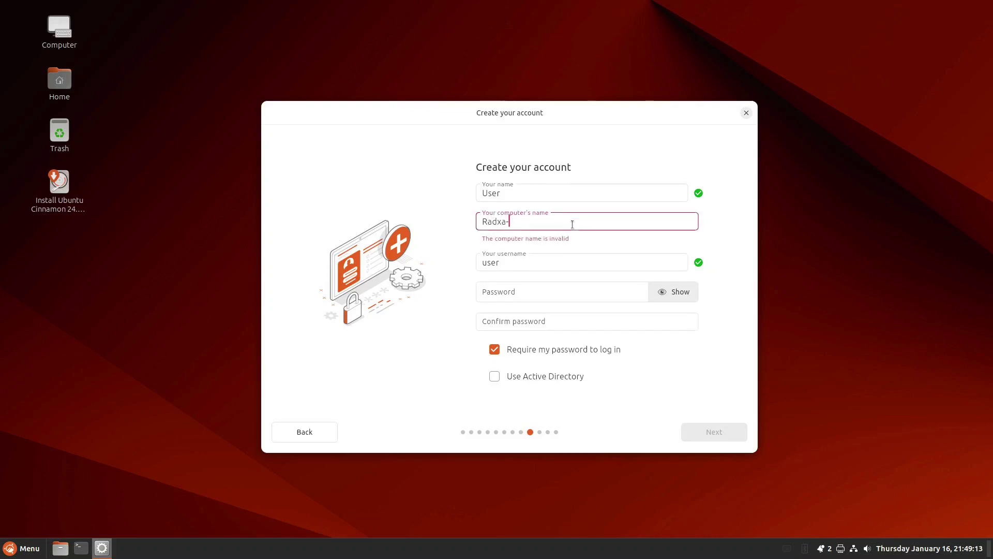
pyautogui.write('X4')
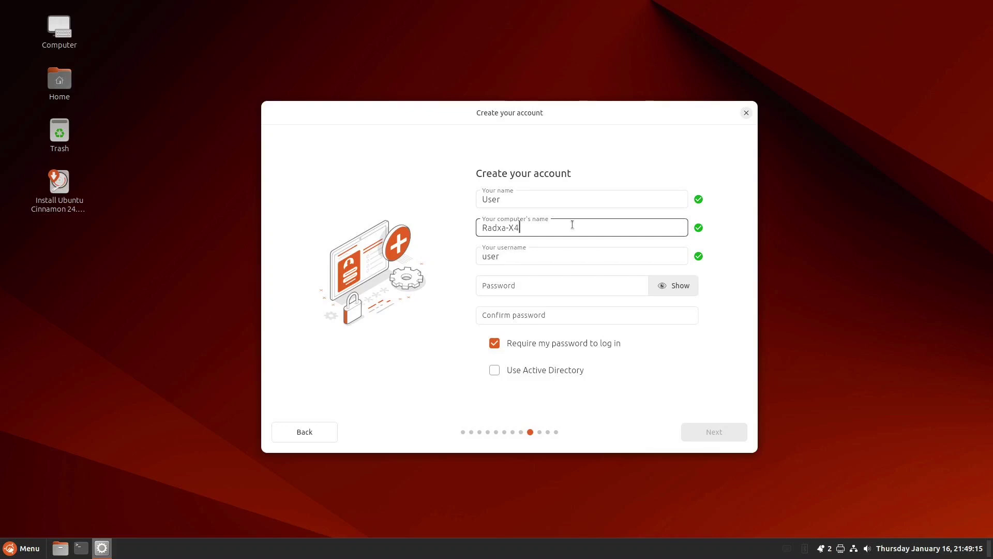
# - Set and confirm the account password, and turn off requiring a password to log in
pyautogui.click(512, 286)
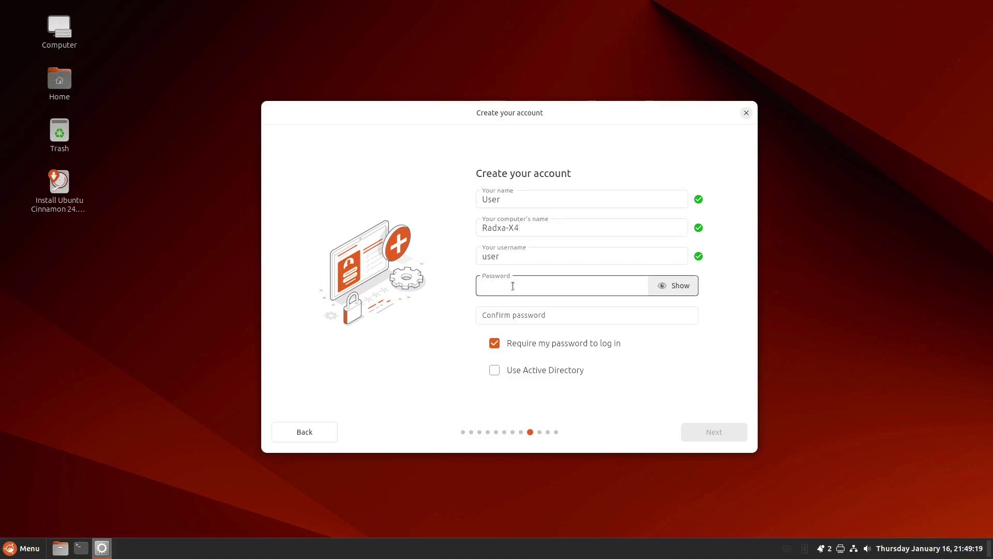
pyautogui.write('user123')
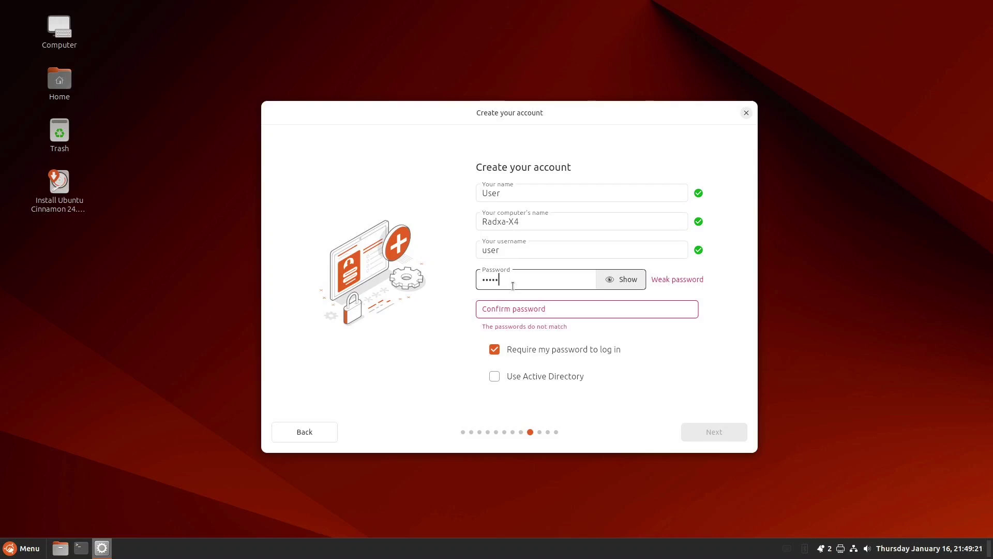
pyautogui.press('Tab')
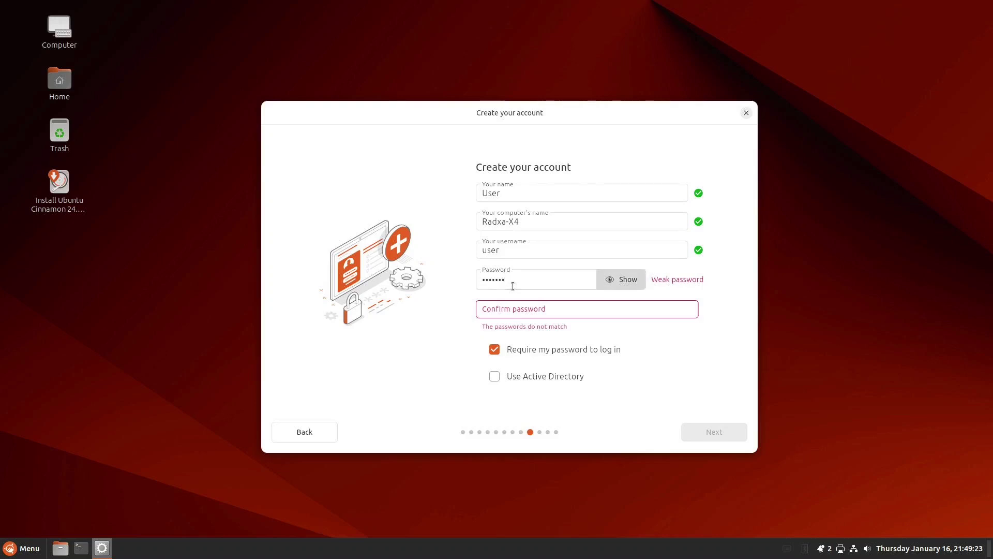
pyautogui.press('Tab')
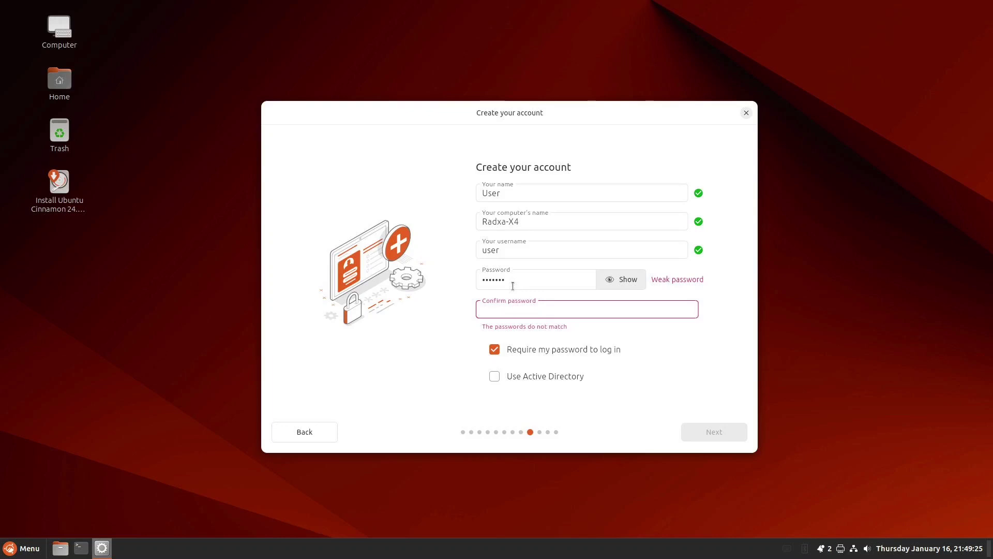
pyautogui.write('user123')
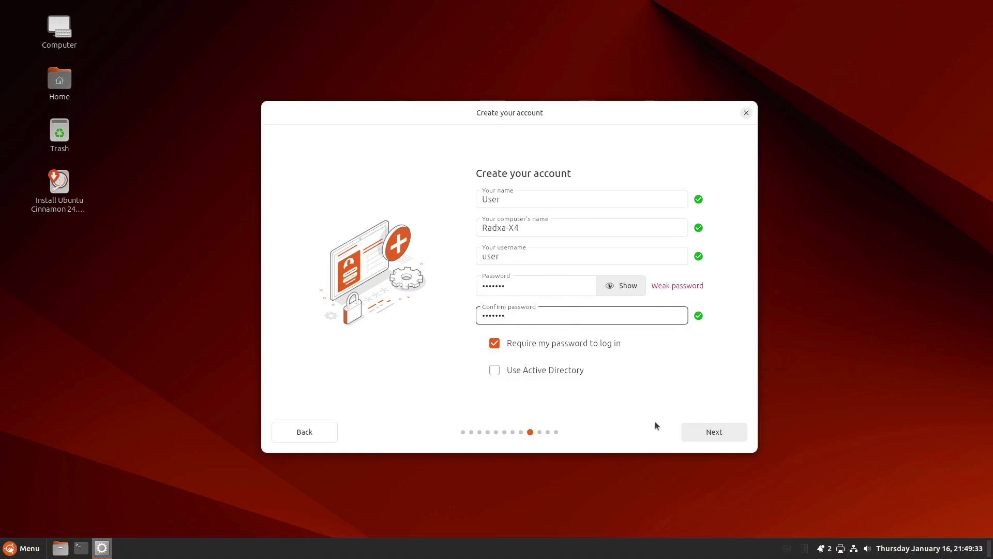
pyautogui.click(495, 344)
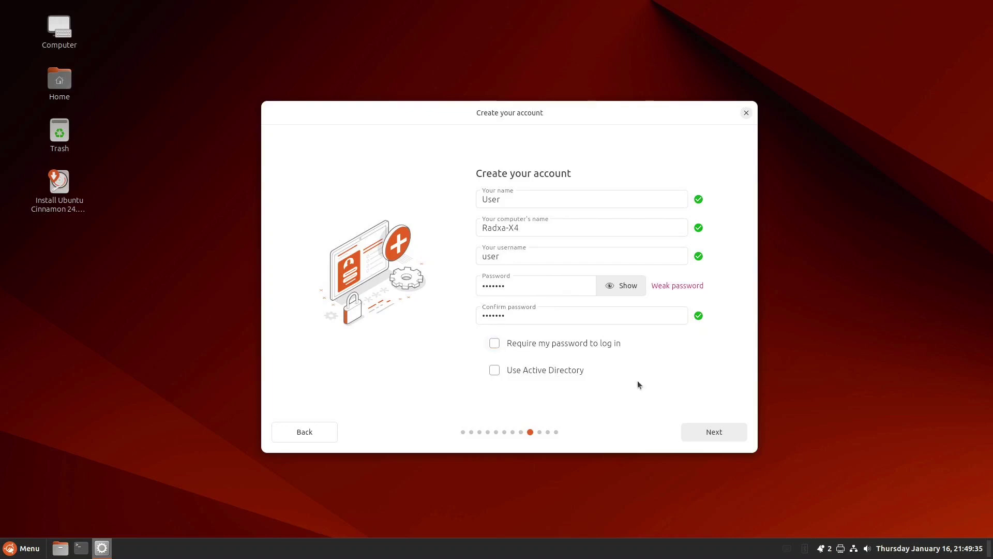
pyautogui.click(703, 433)
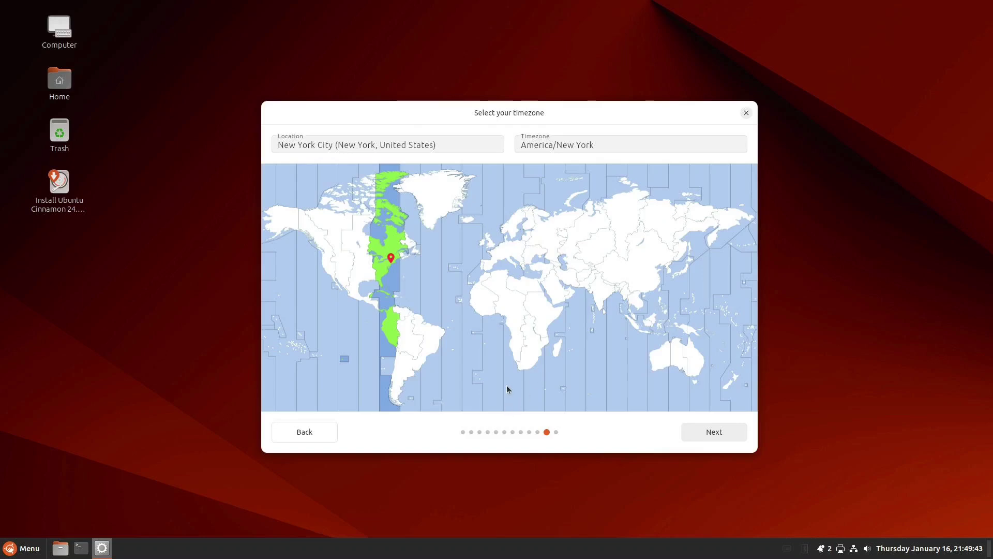
# - Keep the America/New York timezone and start installing Ubuntu Cinnamon after reviewing the summary
pyautogui.click(719, 432)
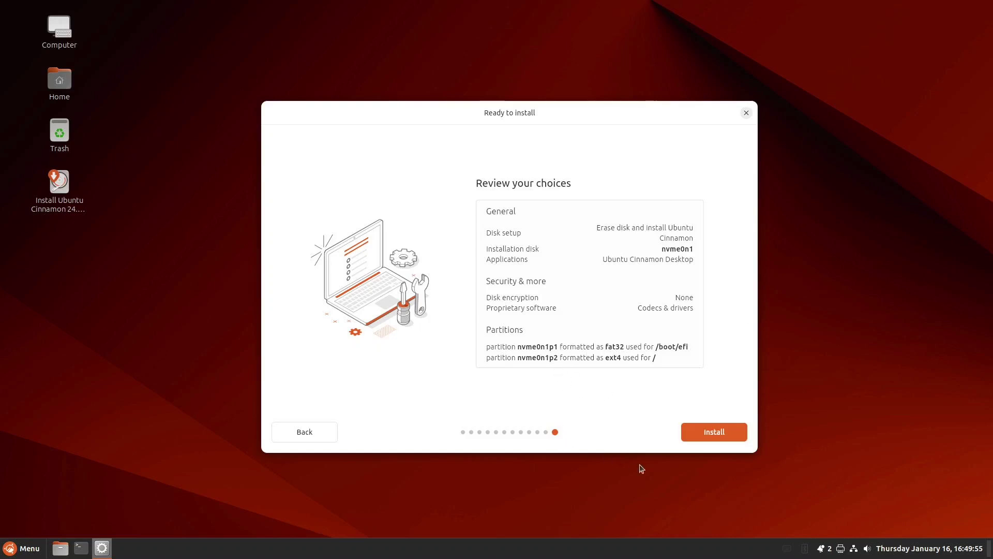
pyautogui.click(713, 432)
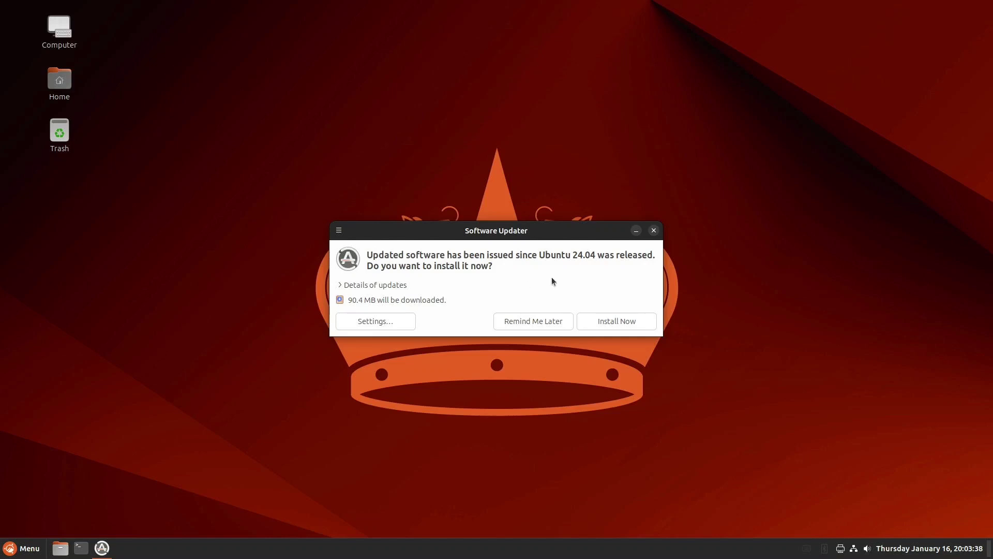
# - Install the 90.4 MB of updates, authenticating with the account password, and close the completion notice
pyautogui.click(622, 319)
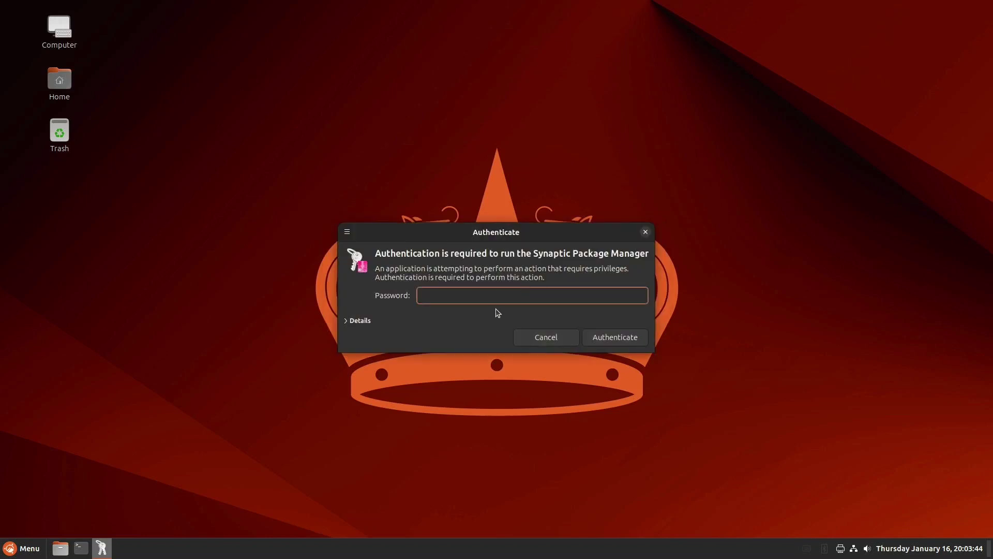
pyautogui.write('•')
pyautogui.press('Return')
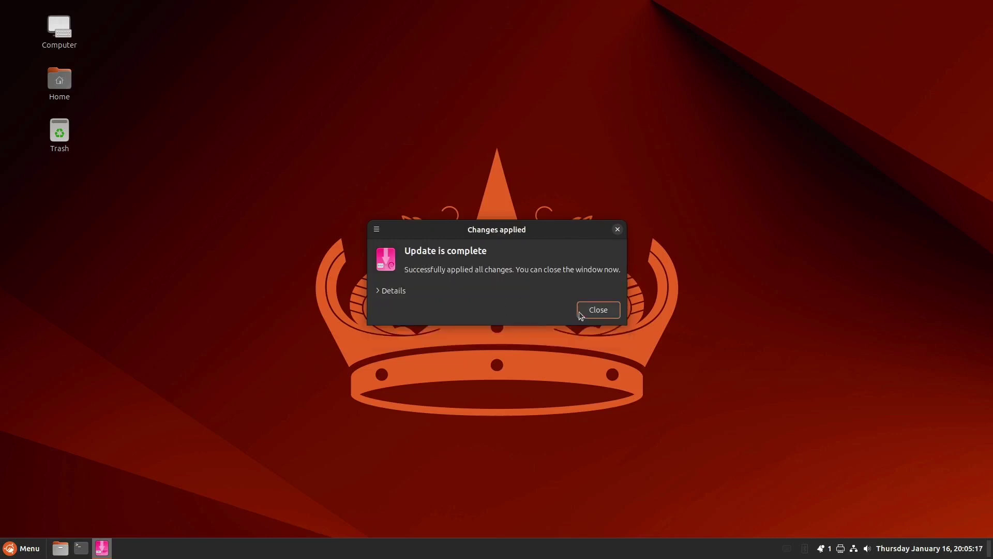
pyautogui.click(596, 310)
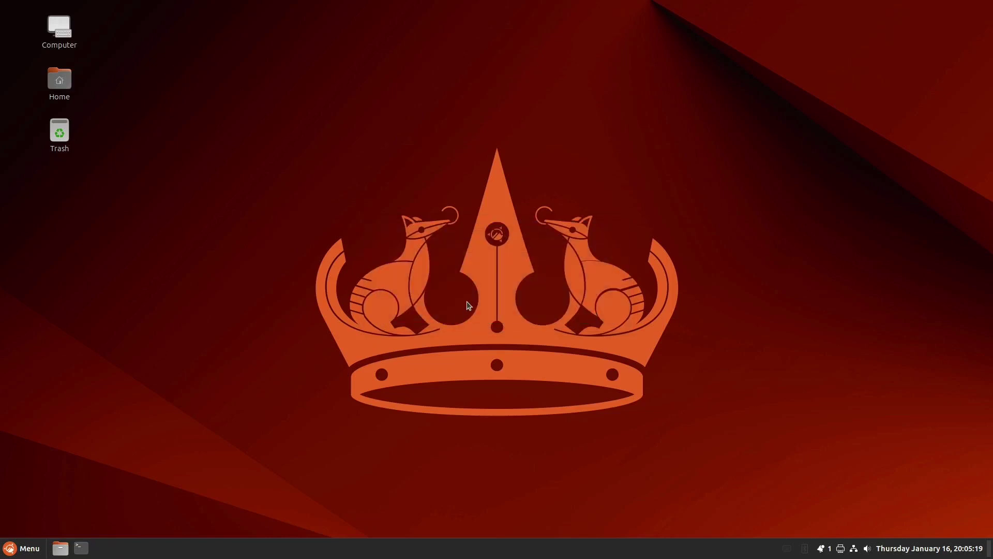